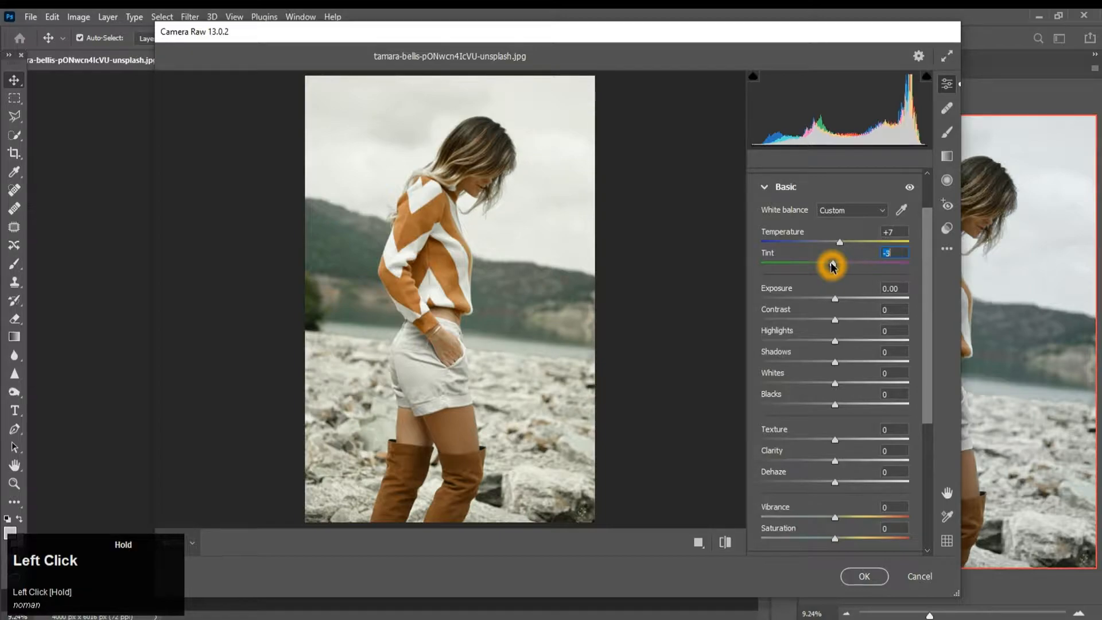
Set the photo's basic tone to Exposure +0.30, Contrast +27, Highlights -100 and Shadows +100.
key(space)
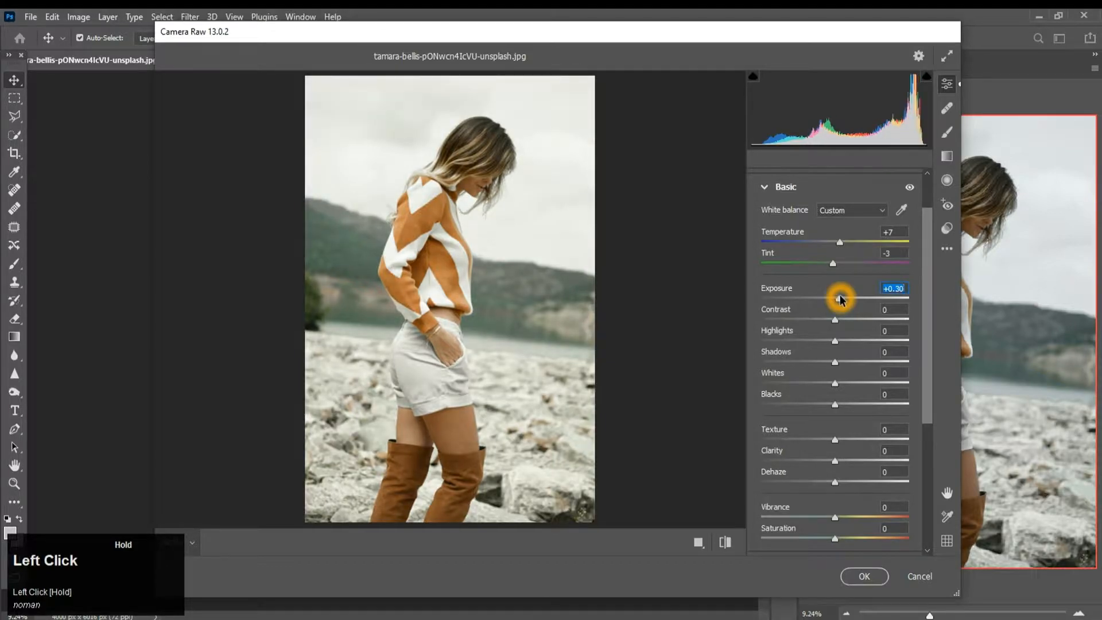
key(space)
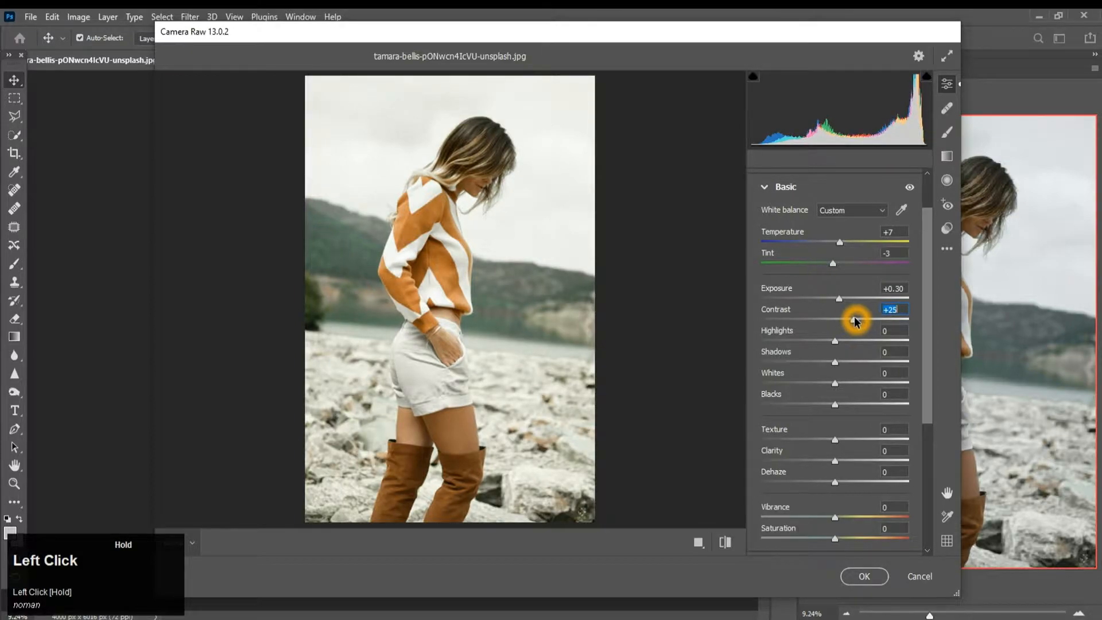
key(space)
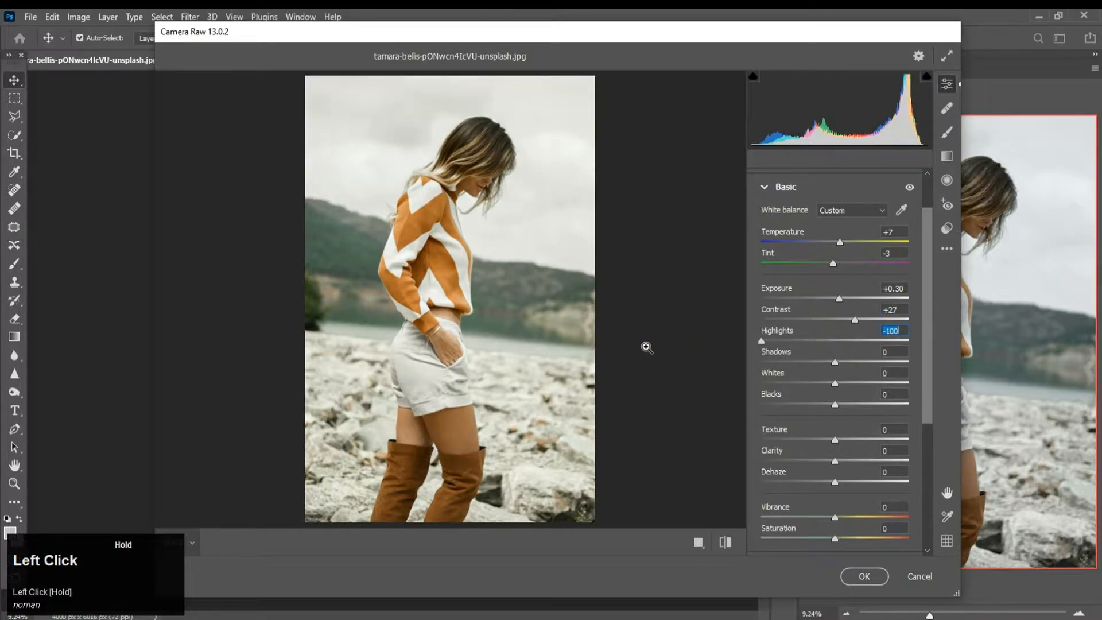
key(space)
drag(835, 362, 930, 365)
key(space)
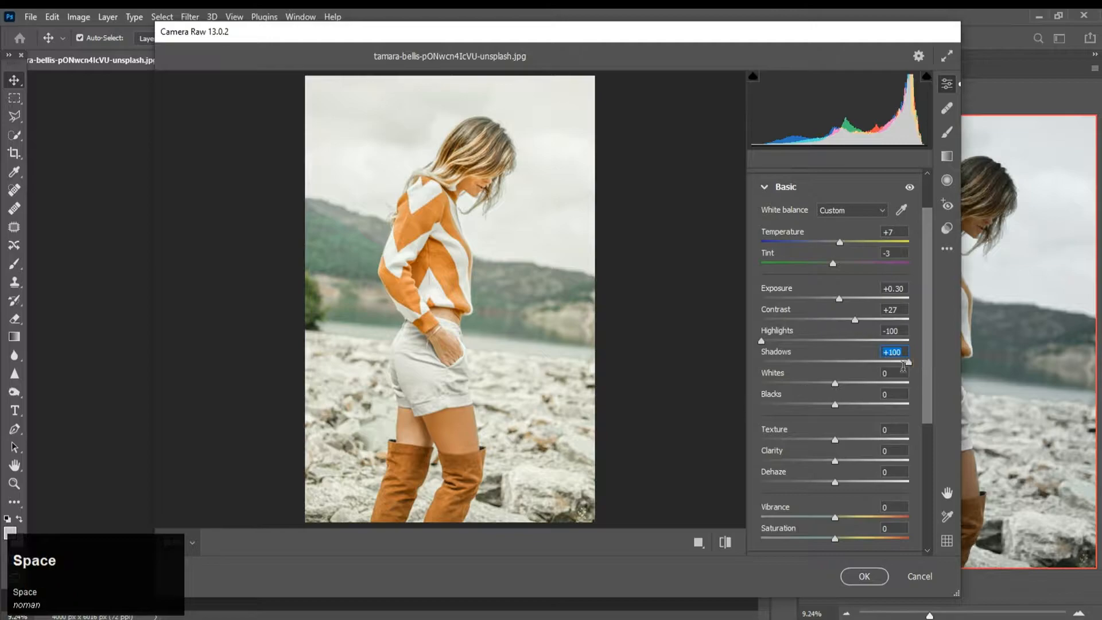
Set Whites to -100, Blacks to -50 and Clarity to +30, undoing a trial Dehaze adjustment.
drag(844, 391, 798, 405)
key(space)
click(837, 464)
drag(836, 465, 887, 482)
key(ctrl+z)
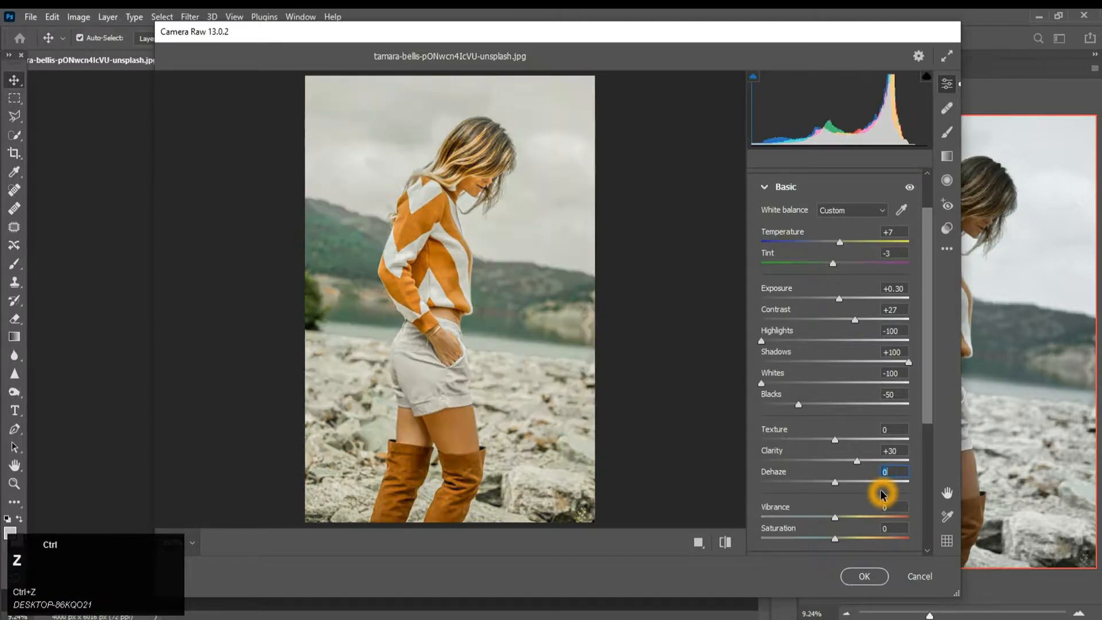
Set the photo's Vibrance to +80 and Saturation to -35 in the Basic adjustments.
click(836, 517)
drag(836, 517, 896, 518)
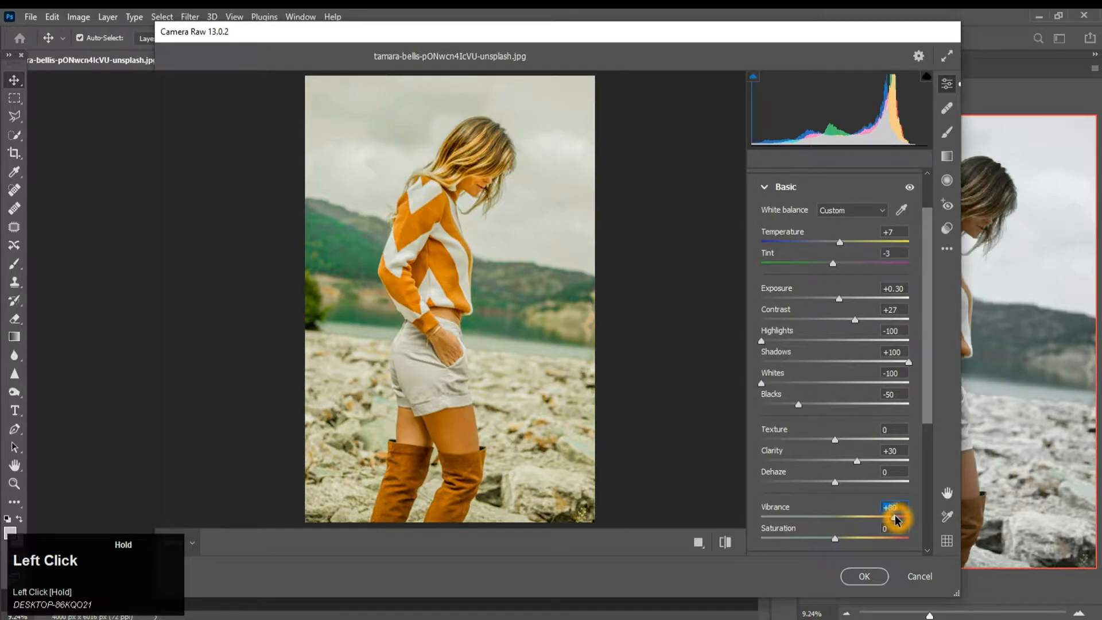
key(space)
drag(837, 540, 809, 544)
key(space)
key(space)
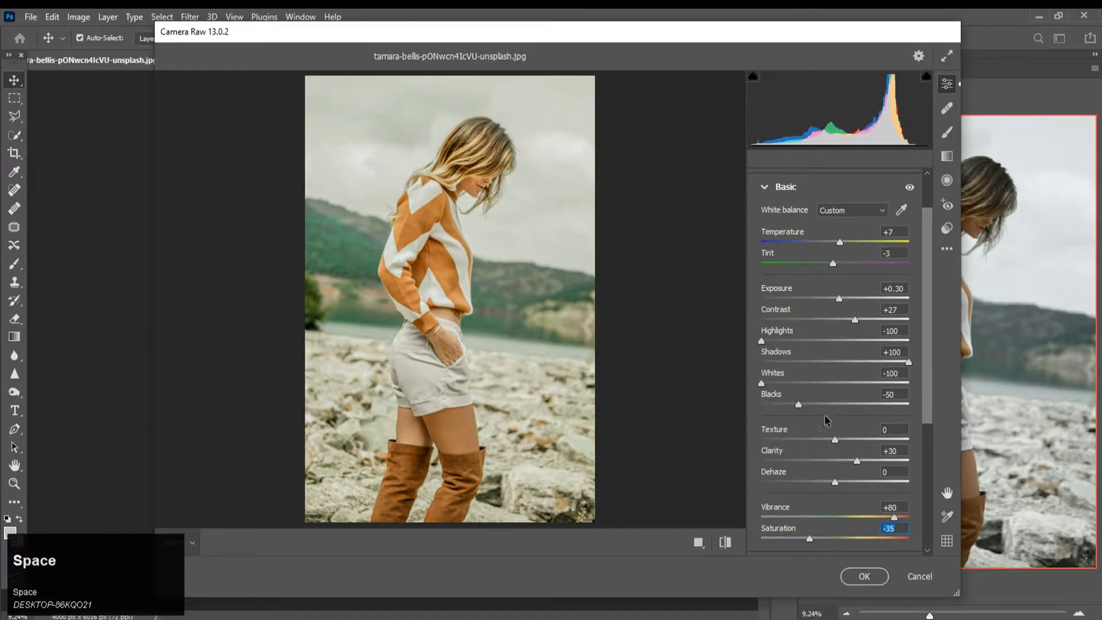
click(771, 197)
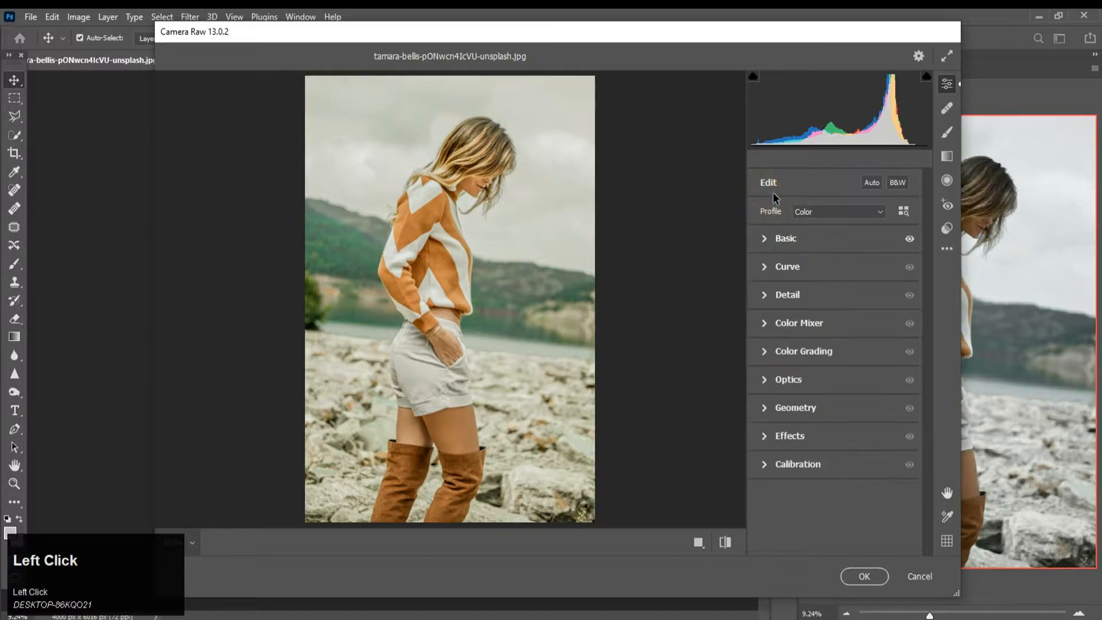
Raise the point curve's black point to output 30 and pull a shadow point down to input 66, output 43.
click(774, 276)
drag(760, 464, 747, 447)
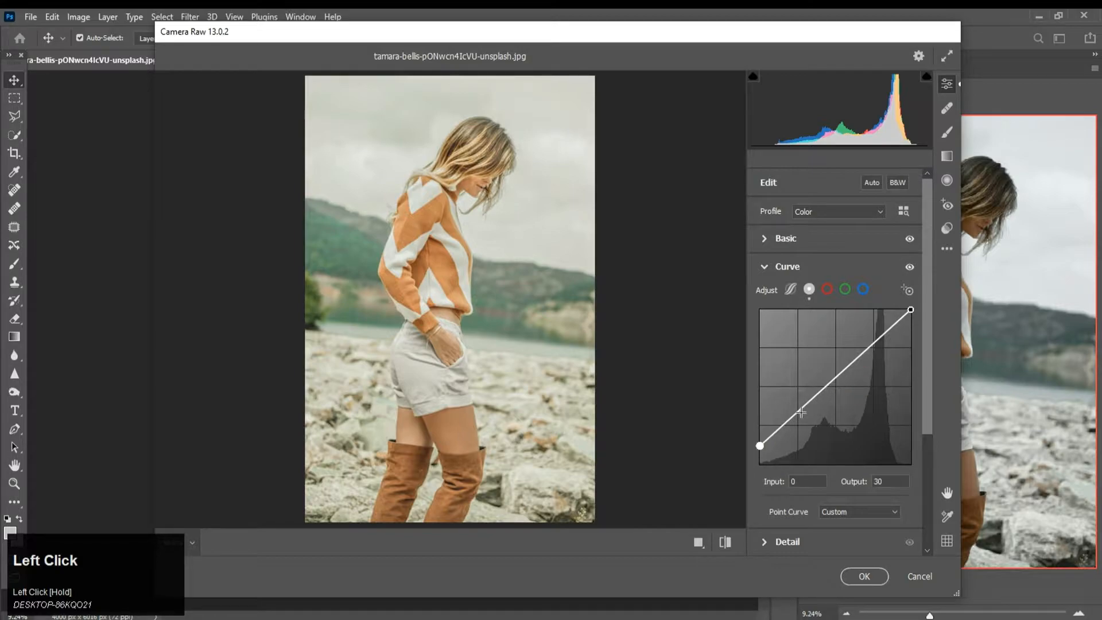
drag(800, 415, 799, 440)
key(space)
key(space)
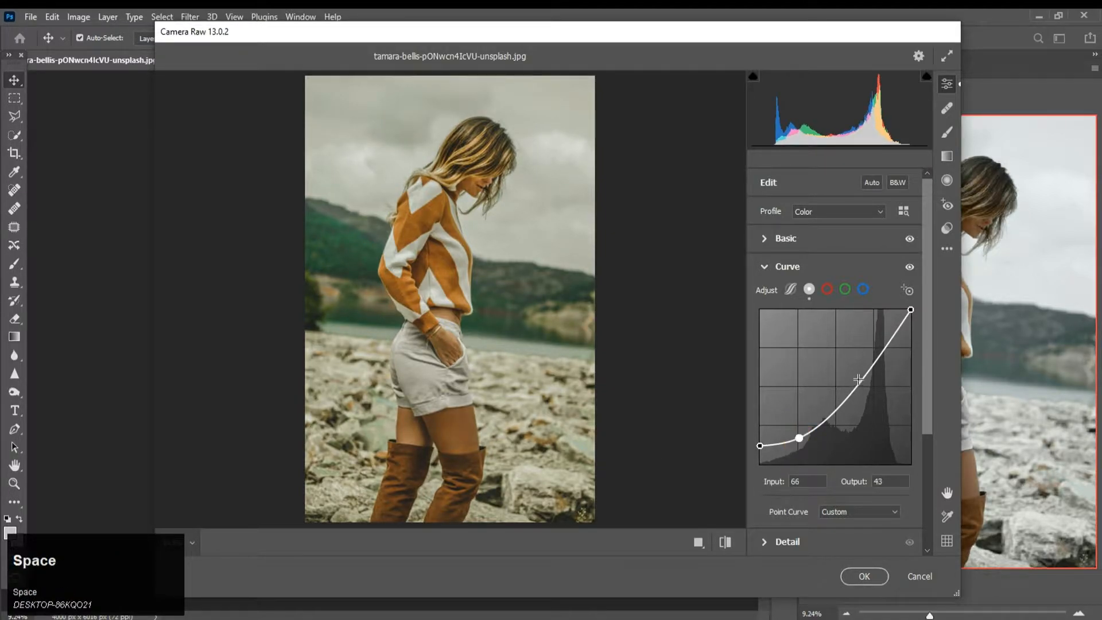
Raise the point curve's midtones slightly with a new point and add a highlight point at input 199, output 190.
drag(847, 405, 847, 396)
drag(885, 352, 878, 348)
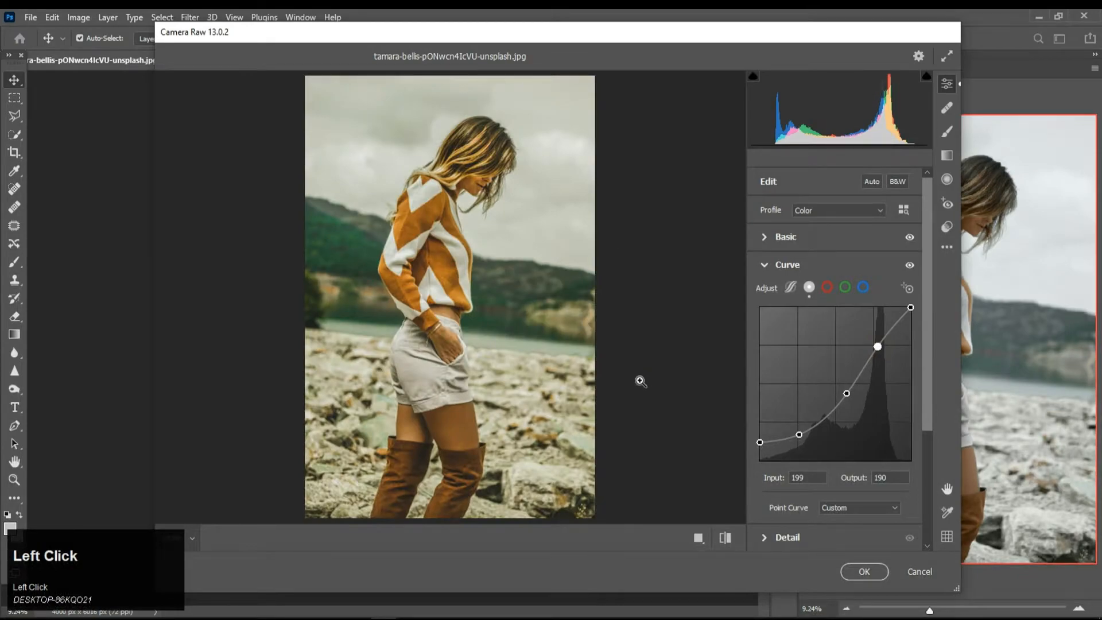
key(space)
click(765, 265)
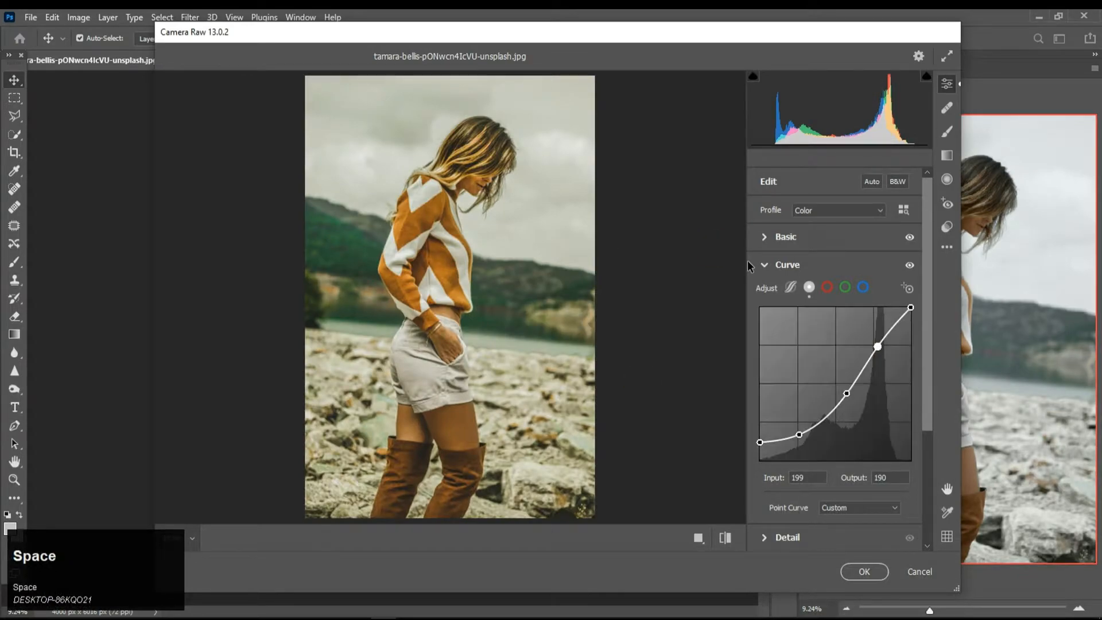
scroll(434, 267, down, 3)
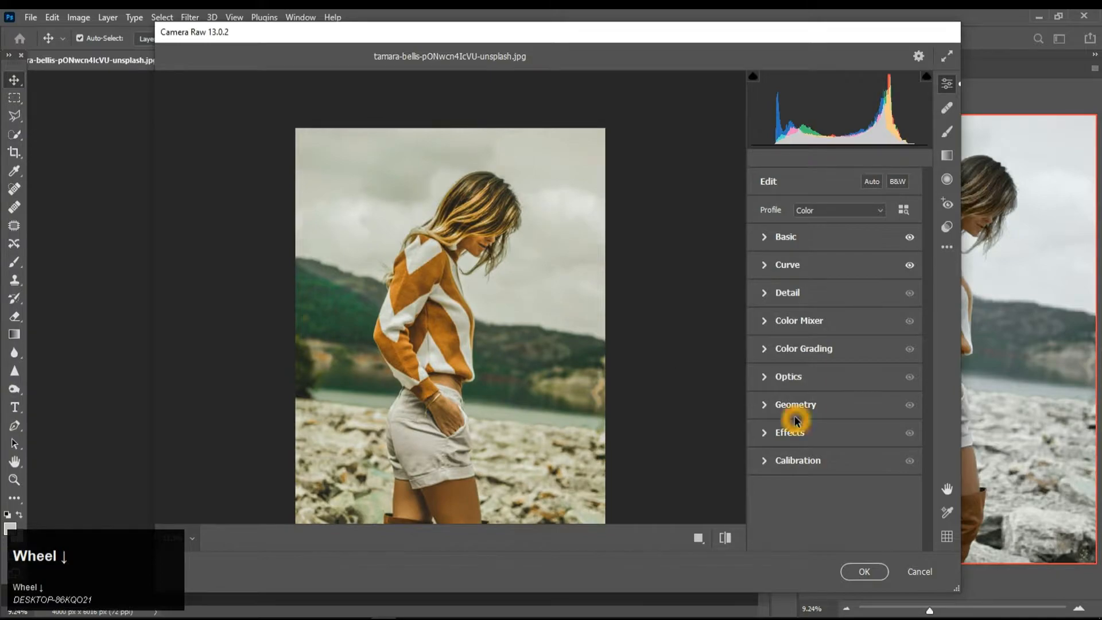
scroll(603, 332, up, 2)
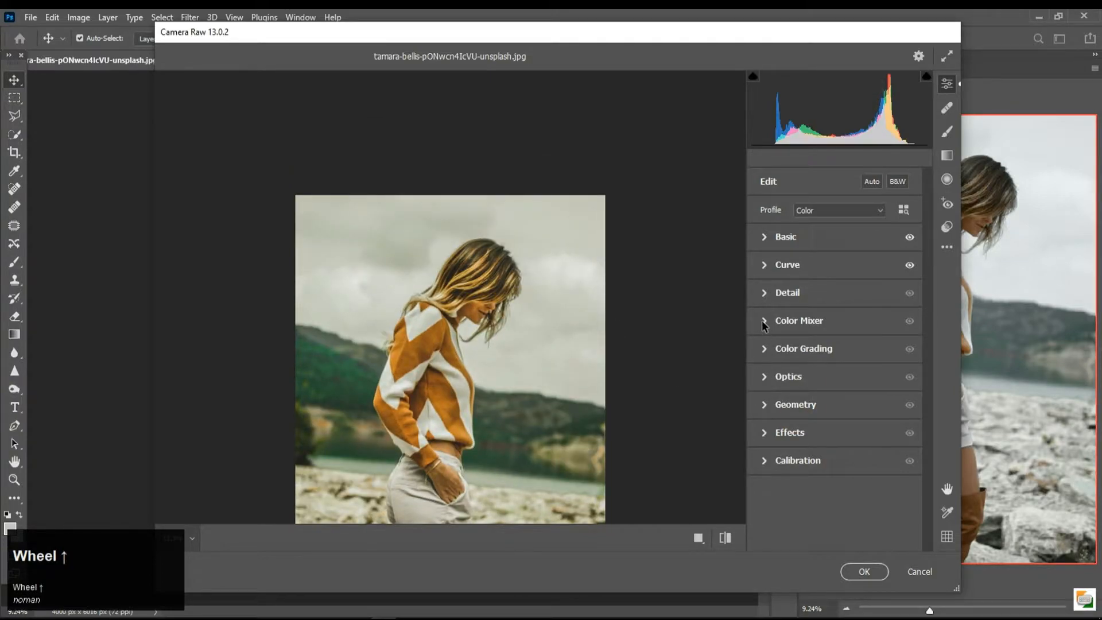
click(767, 377)
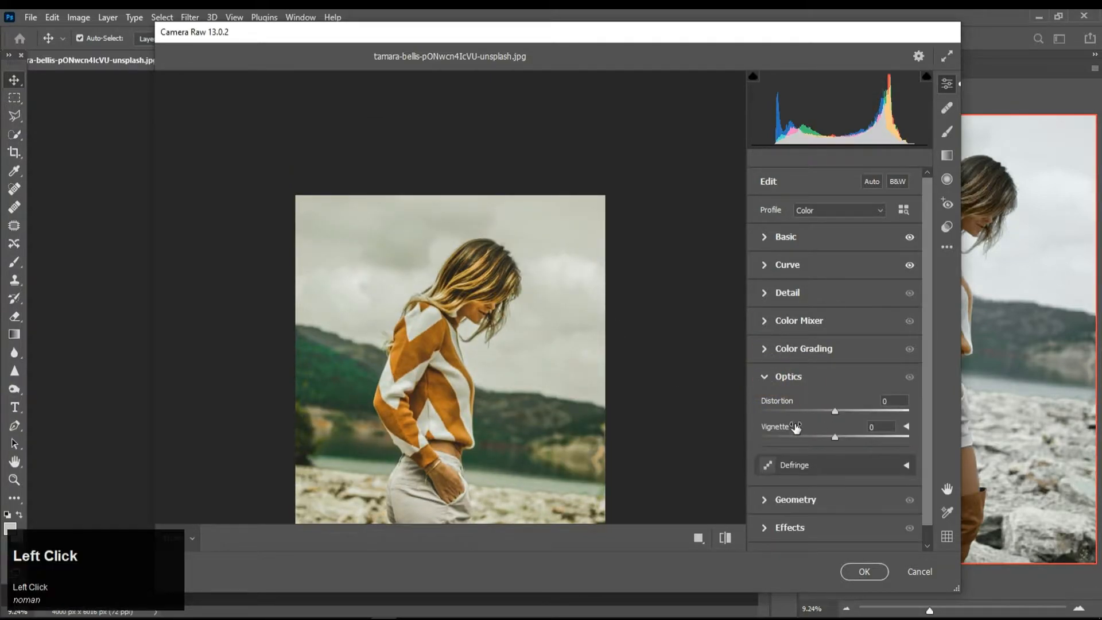
scroll(793, 425, down, 1)
click(766, 512)
scroll(775, 511, down, 1)
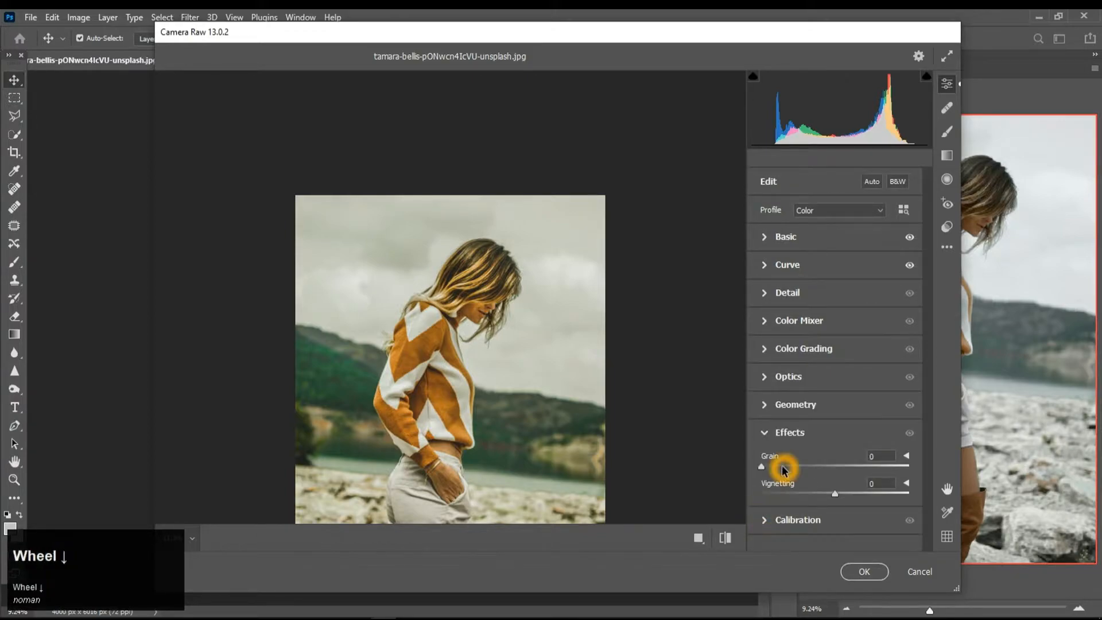
click(767, 348)
click(765, 202)
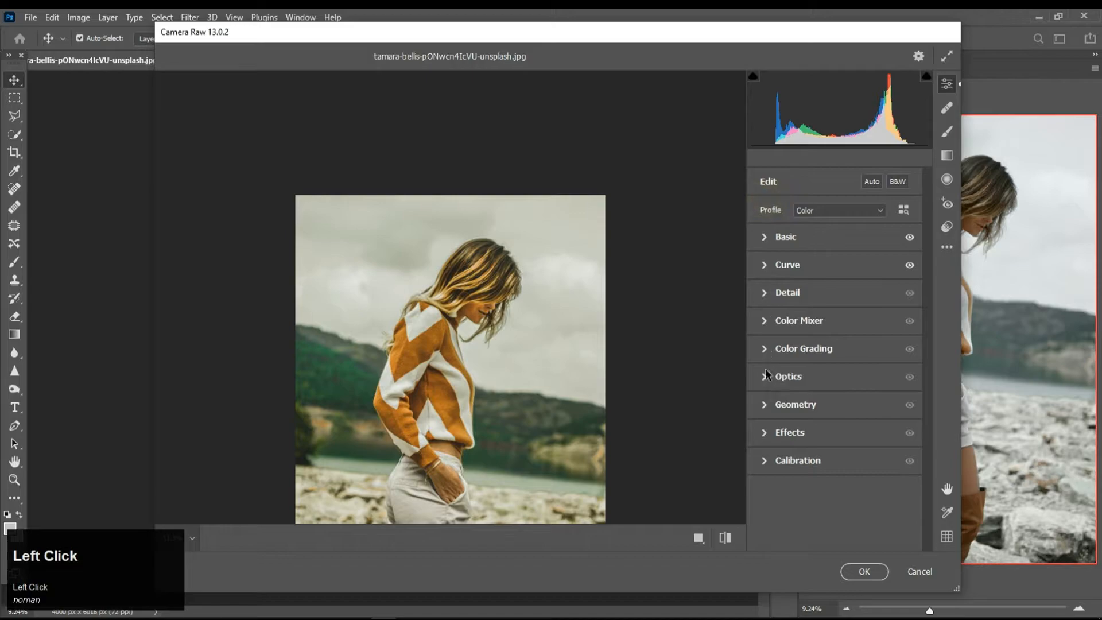
Set Sharpening to 23 in the Detail adjustments and add moderate Color Noise Reduction and a little Noise Reduction.
click(766, 294)
drag(763, 327, 788, 328)
key(space)
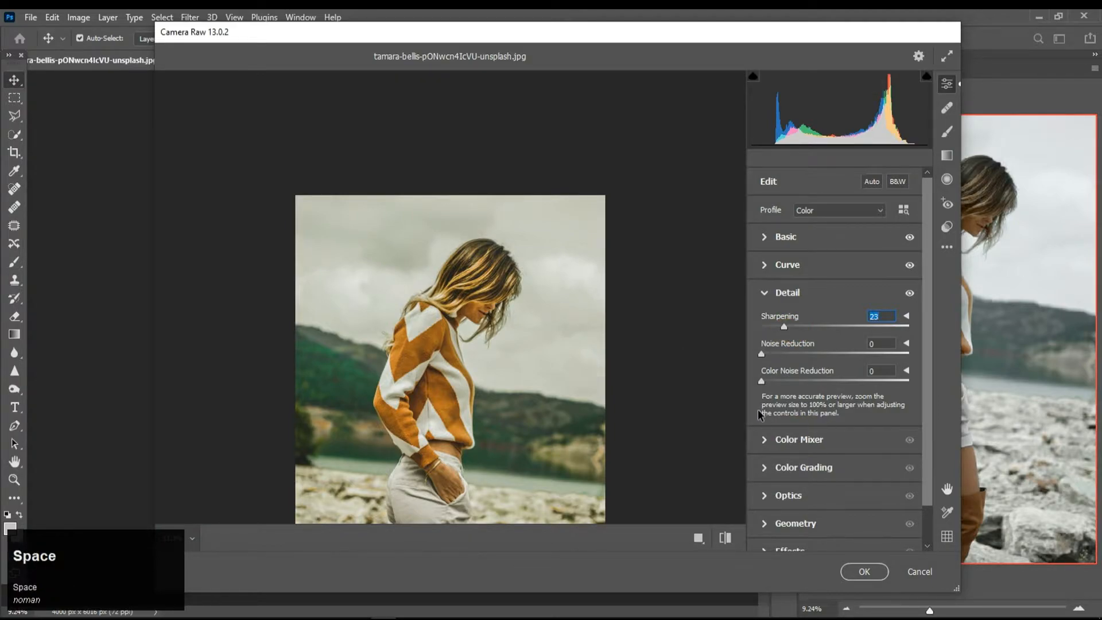
drag(763, 381, 802, 386)
mouse_move(762, 353)
mouse_down()
mouse_move(784, 356)
mouse_move(722, 347)
mouse_move(774, 353)
mouse_up()
key(space)
click(767, 293)
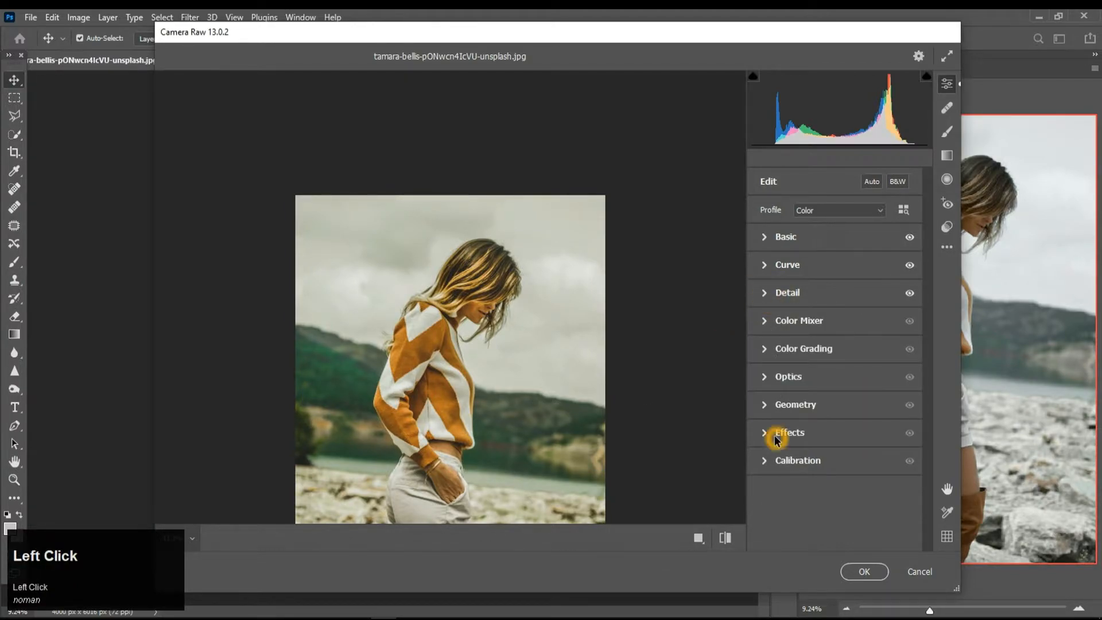
Set the Color Mixer hues to Reds +46, Oranges -20, Yellows -100 and Greens -100.
click(767, 432)
click(767, 433)
click(764, 325)
click(767, 290)
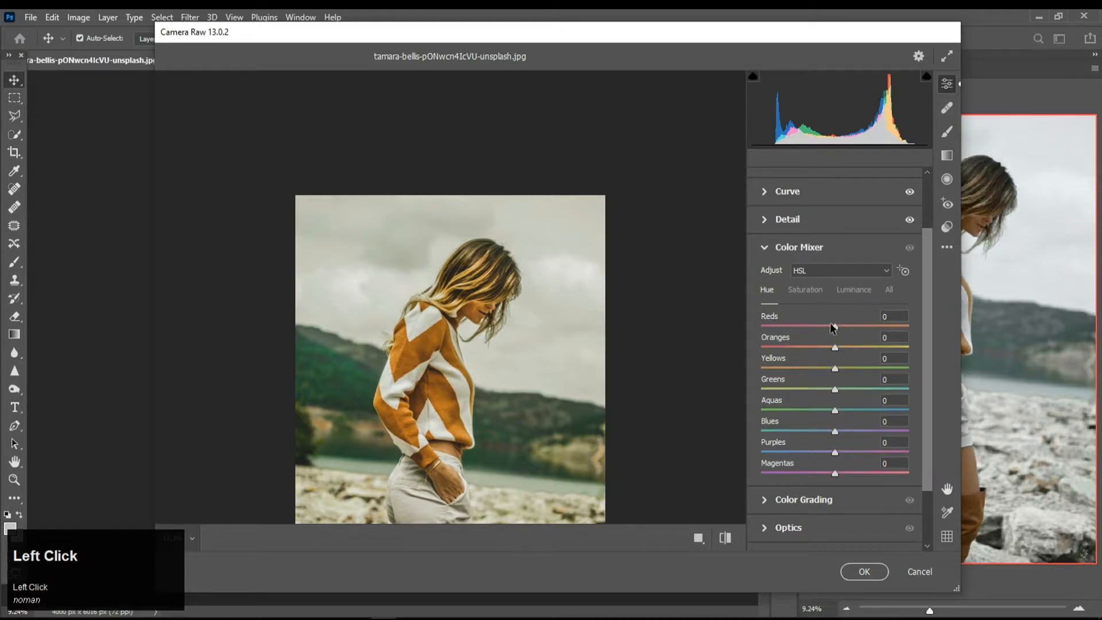
drag(839, 328, 852, 328)
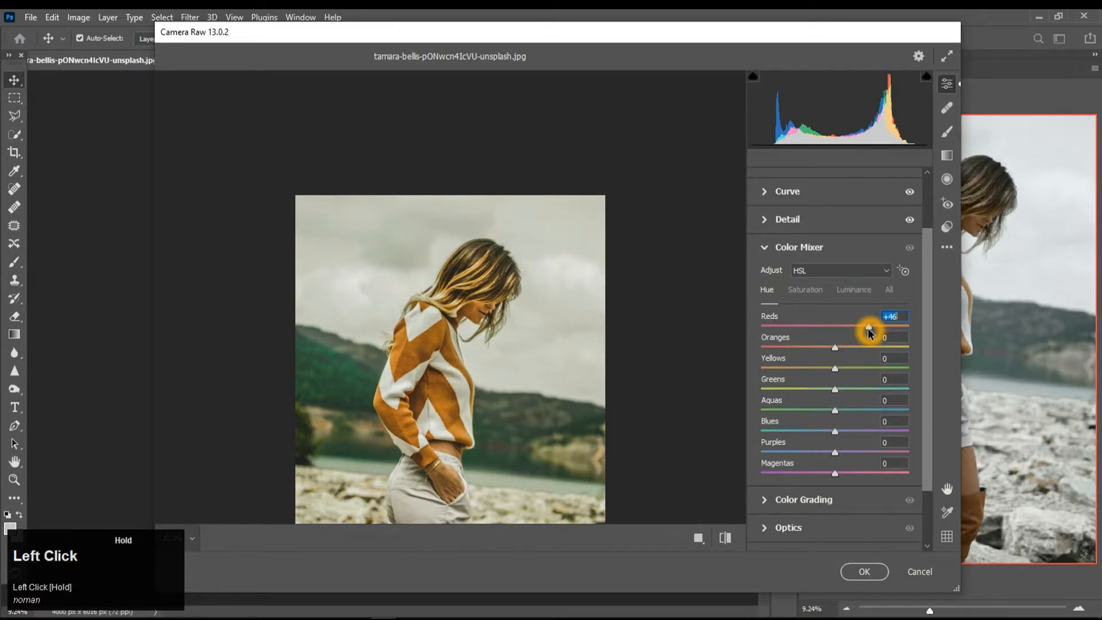
key(space)
drag(835, 347, 821, 346)
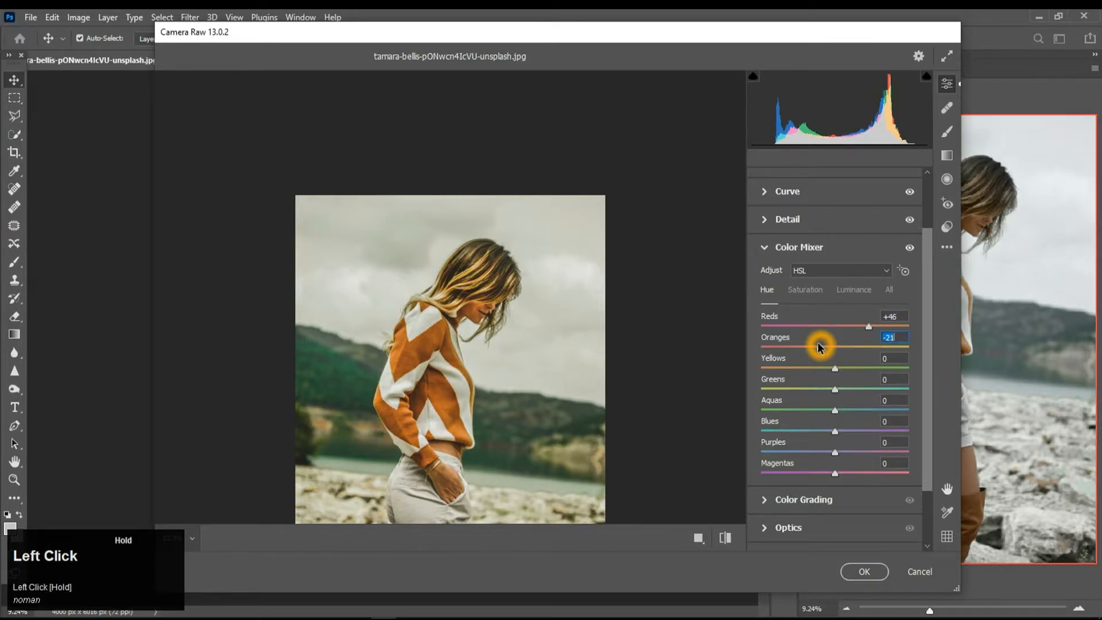
drag(819, 346, 726, 364)
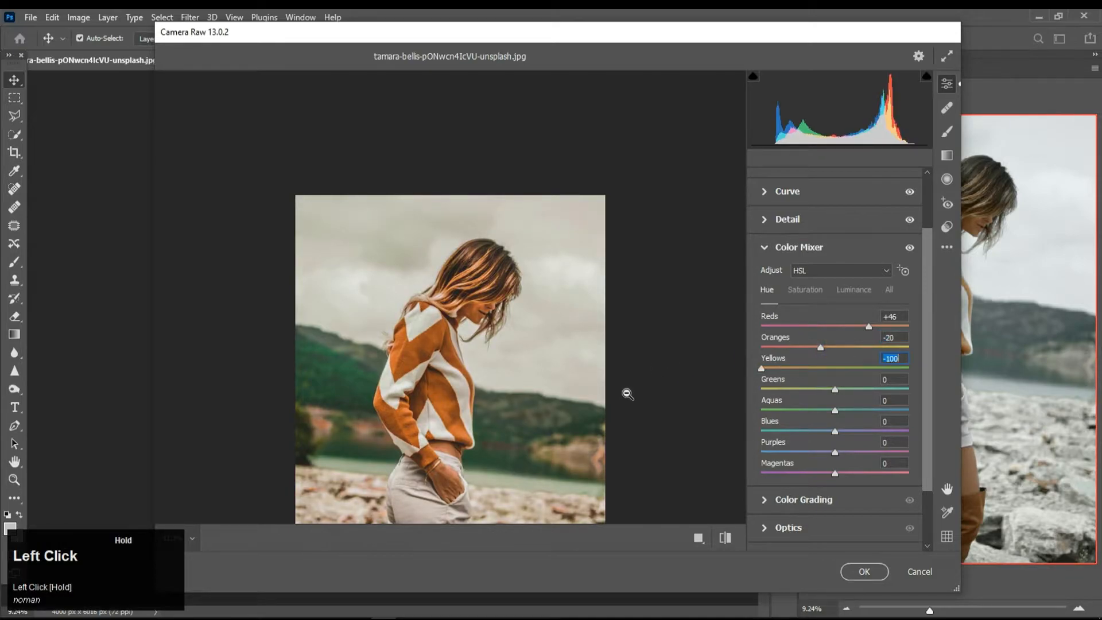
key(space)
drag(843, 390, 664, 394)
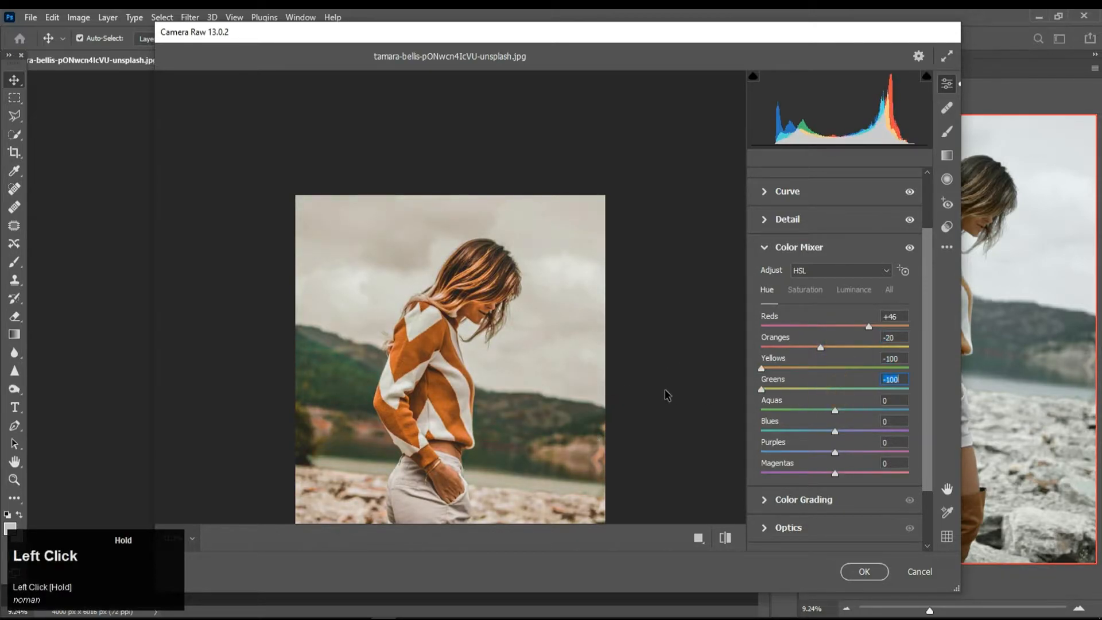
Set the Color Mixer hues to Aquas +50, Blues -100 and Purples about -33, and raise the Magentas hue strongly.
drag(834, 411, 669, 436)
key(space)
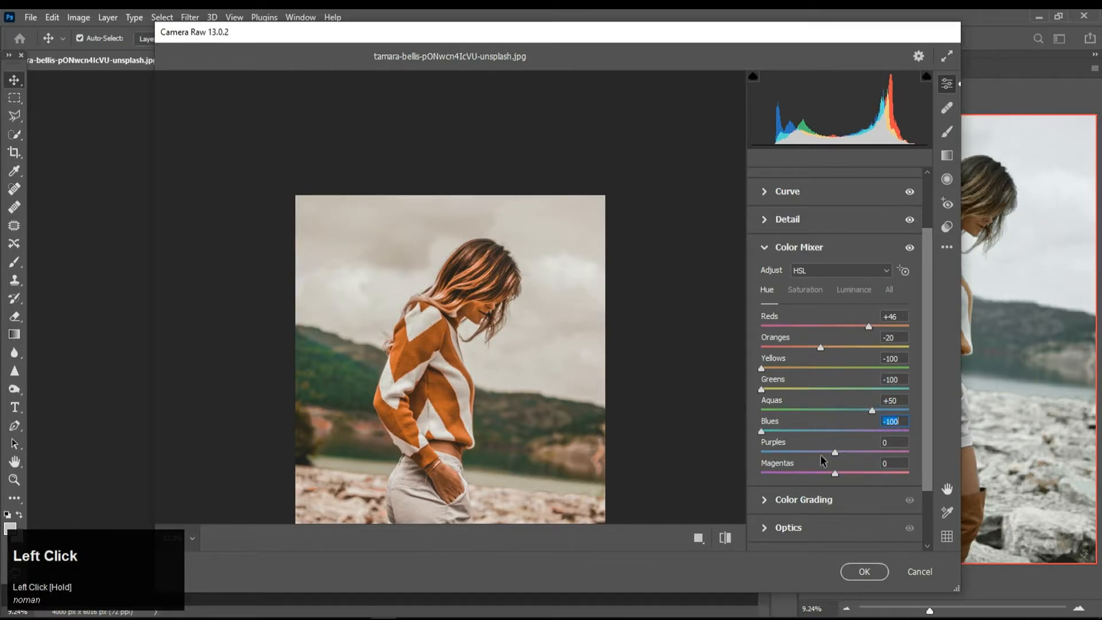
drag(836, 452, 810, 456)
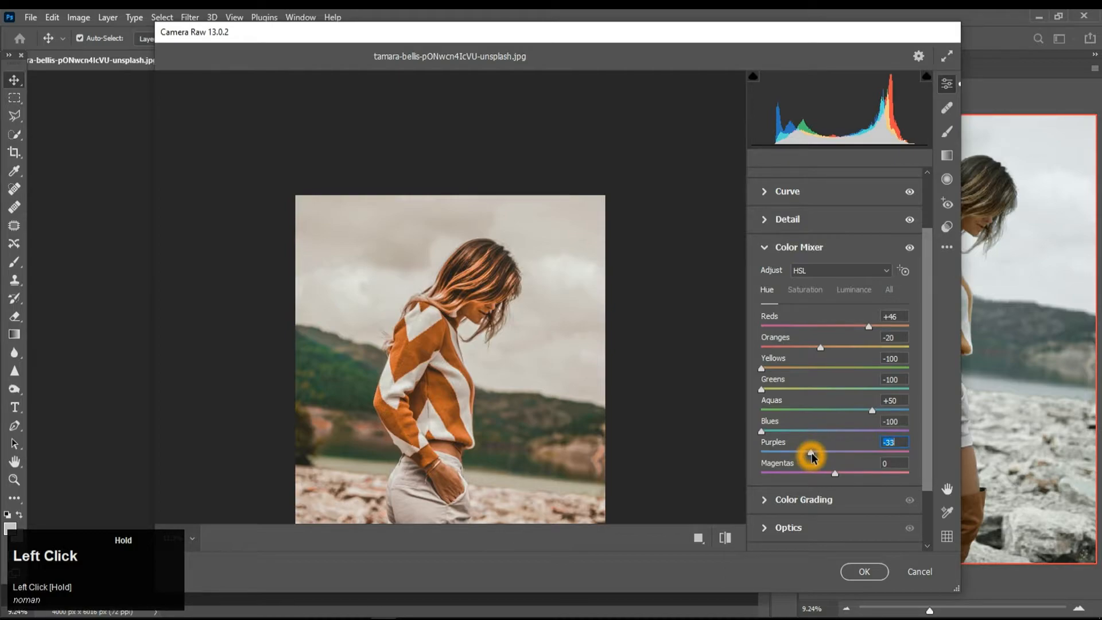
key(space)
drag(838, 474, 913, 478)
key(space)
Set the Color Mixer saturation to Reds +96, Oranges -6, Yellows -58, Greens -80, Aquas -40, Blues -60 and Purples -50.
click(811, 289)
drag(837, 327, 909, 332)
key(space)
drag(836, 348, 933, 457)
key(space)
key(space)
key(space)
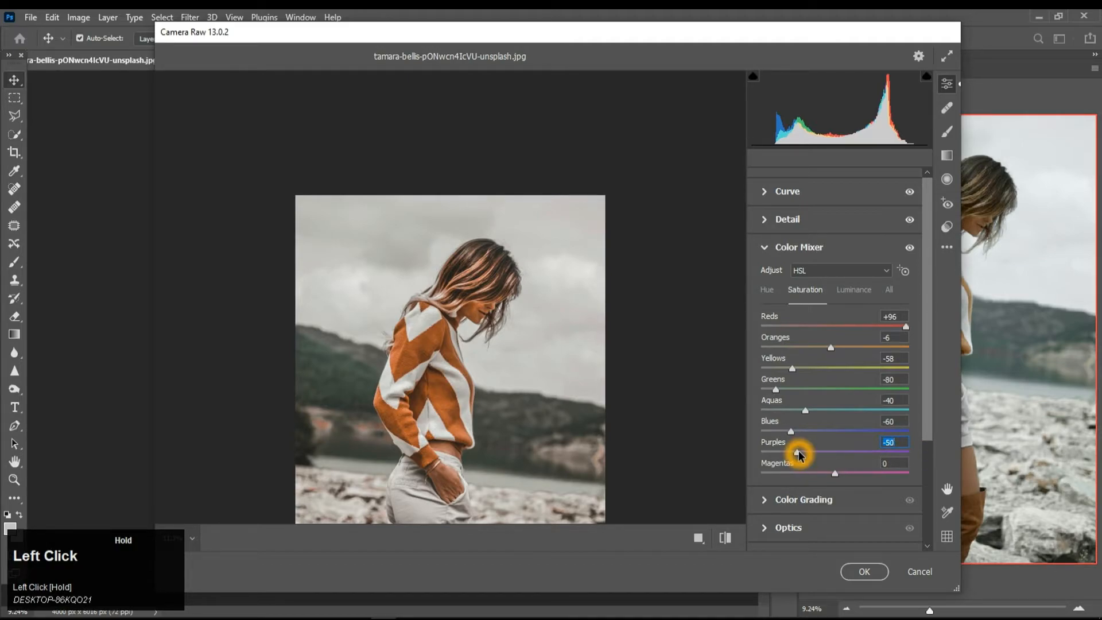
drag(801, 456, 798, 453)
key(space)
Set the Color Mixer luminance to Oranges +30, Yellows -20 and Greens -60.
click(854, 289)
click(835, 348)
drag(837, 352, 854, 352)
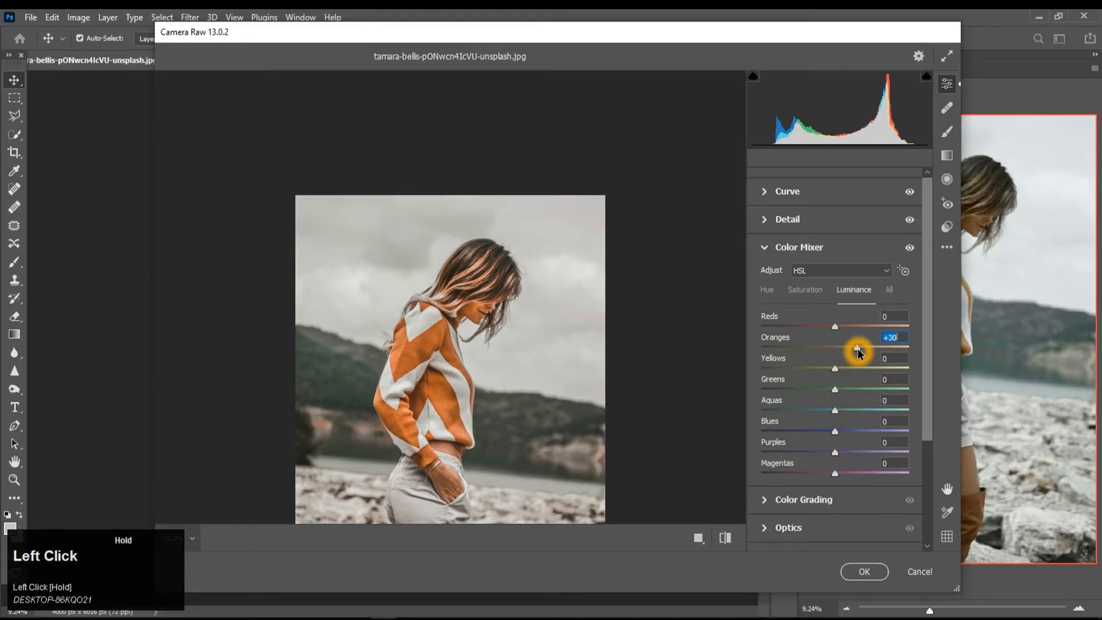
key(space)
drag(859, 353, 821, 372)
key(space)
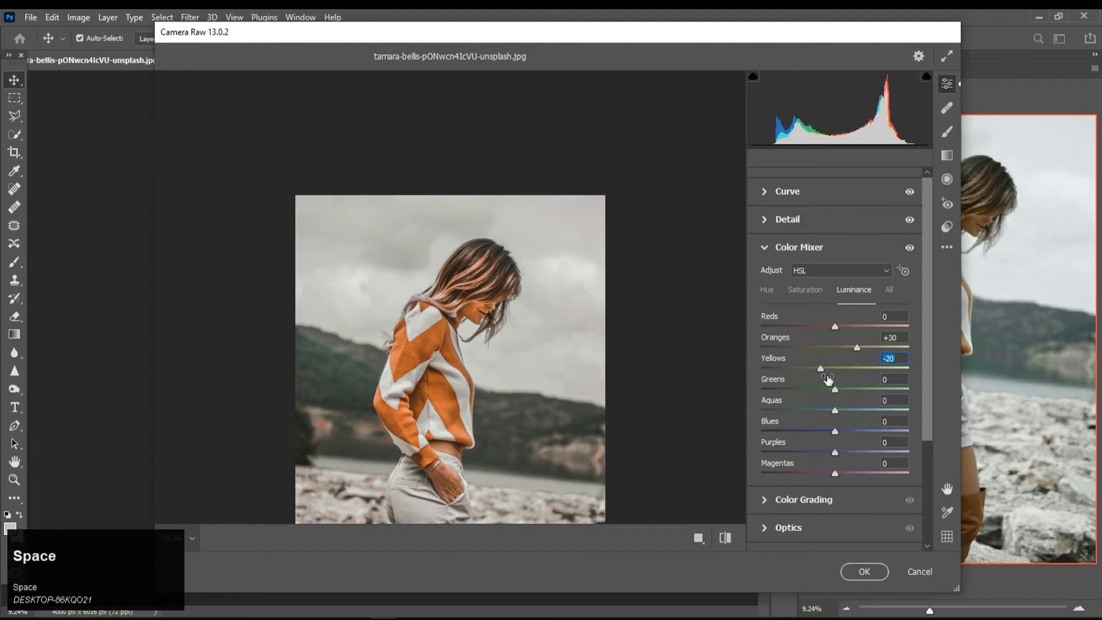
drag(833, 390, 788, 394)
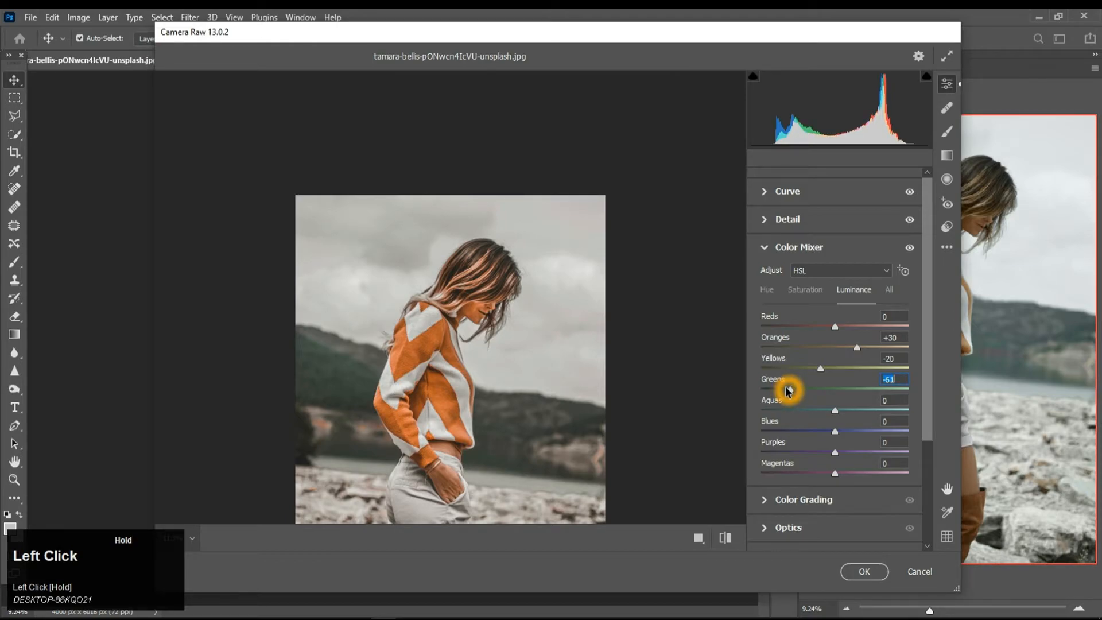
drag(788, 391, 791, 390)
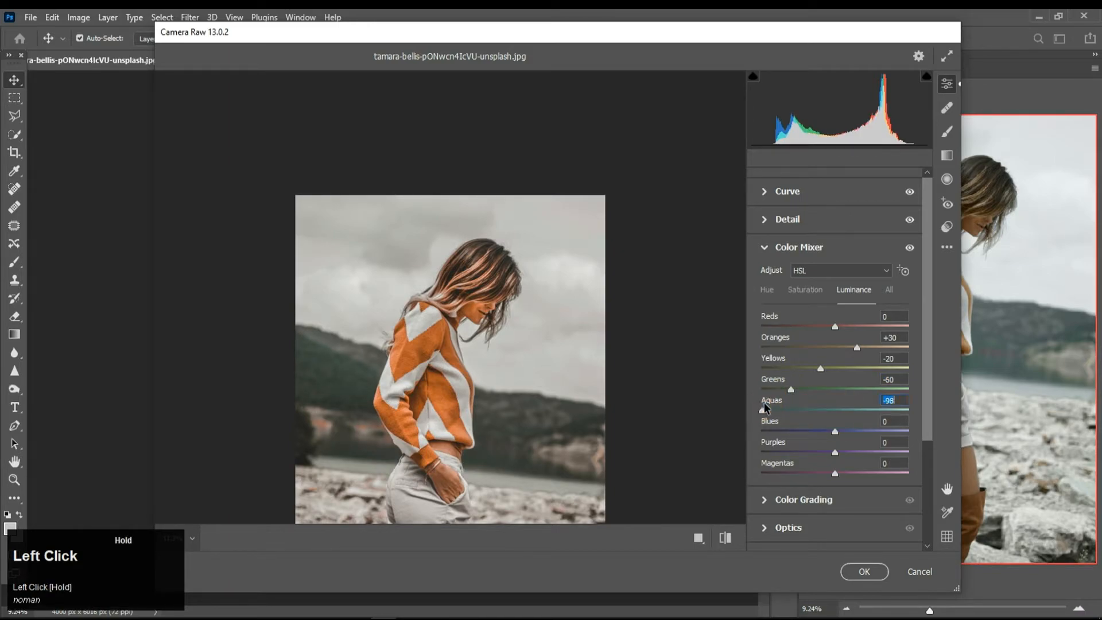
Set the Color Mixer luminance to Aquas -95, Blues -36 and Purples -28.
drag(763, 407, 763, 408)
drag(831, 433, 822, 455)
drag(815, 453, 815, 454)
key(space)
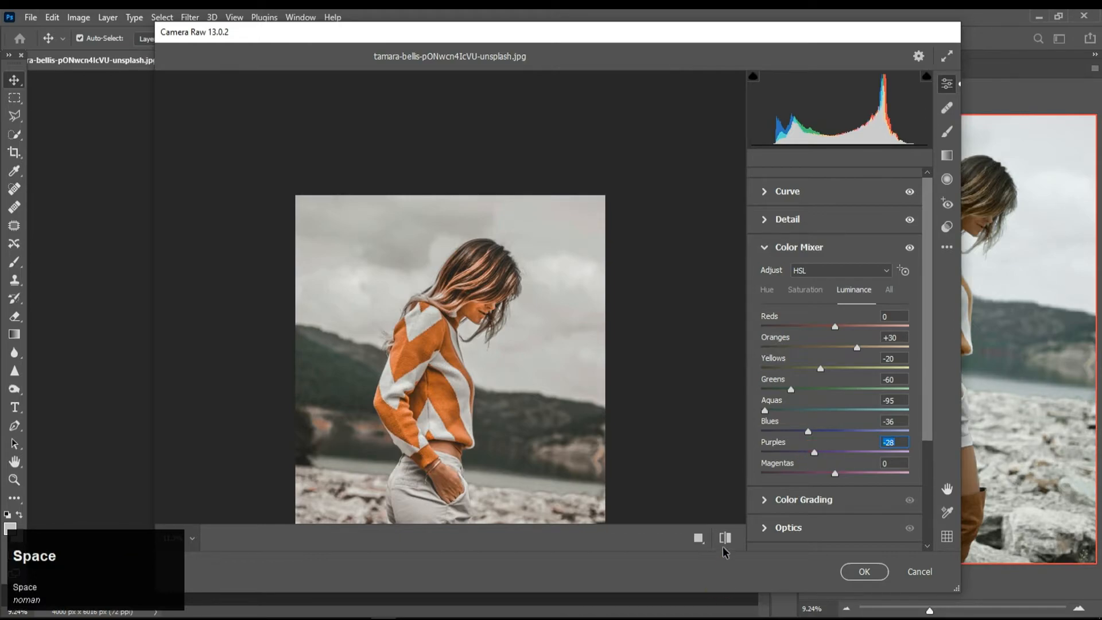
Compare the photo with and without the adjustments, including a side-by-side before and after view.
click(725, 545)
click(725, 545)
click(725, 544)
click(725, 544)
click(725, 544)
click(725, 544)
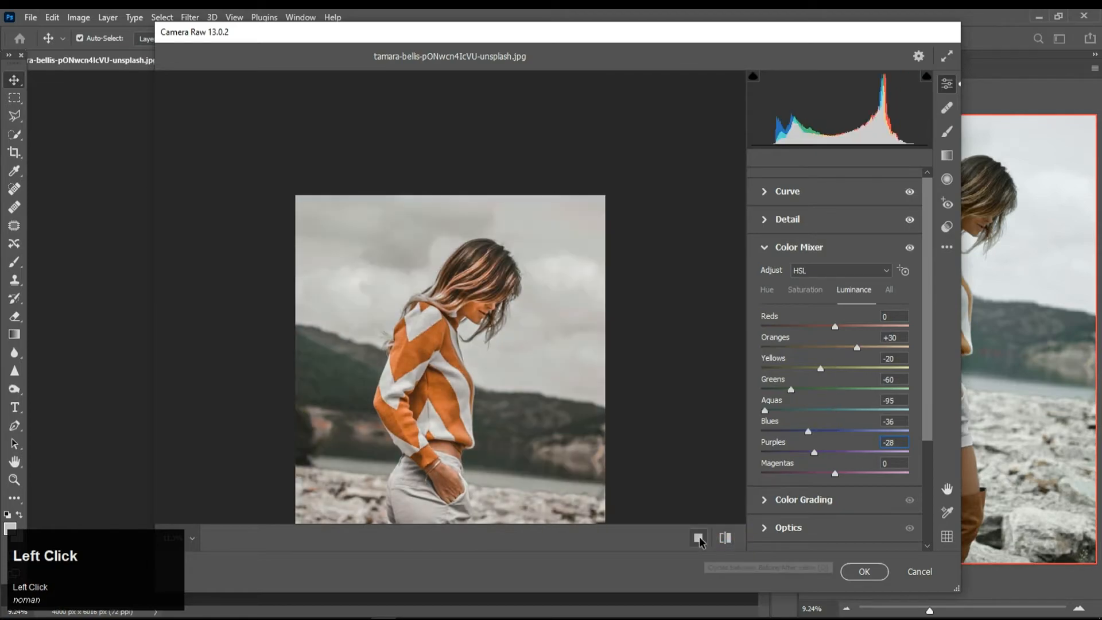
click(698, 538)
scroll(470, 340, down, 3)
scroll(528, 347, up, 3)
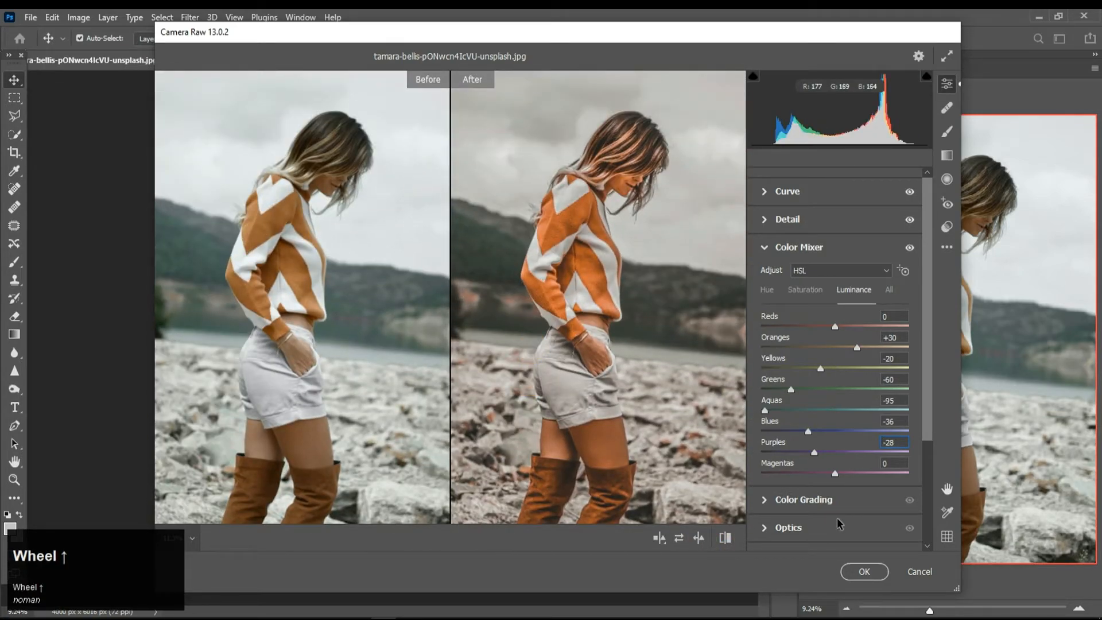
Apply the Camera Raw adjustments to the Layer 0 copy.
click(855, 569)
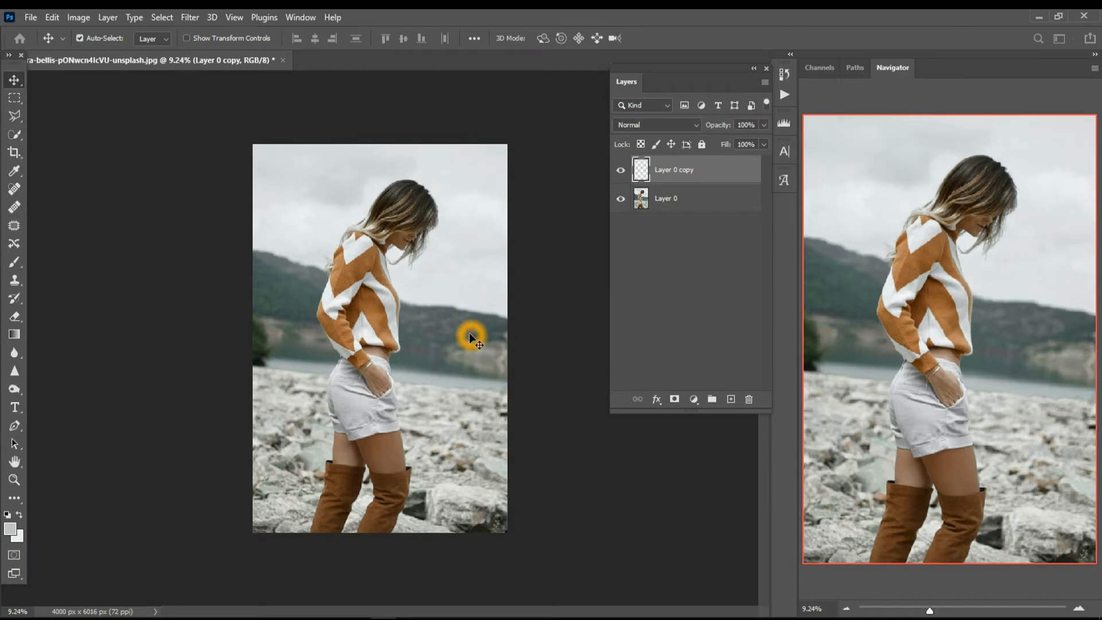
Compare the graded lakeside portrait with the original by hiding and showing the Layer 0 copy.
scroll(443, 306, up, 3)
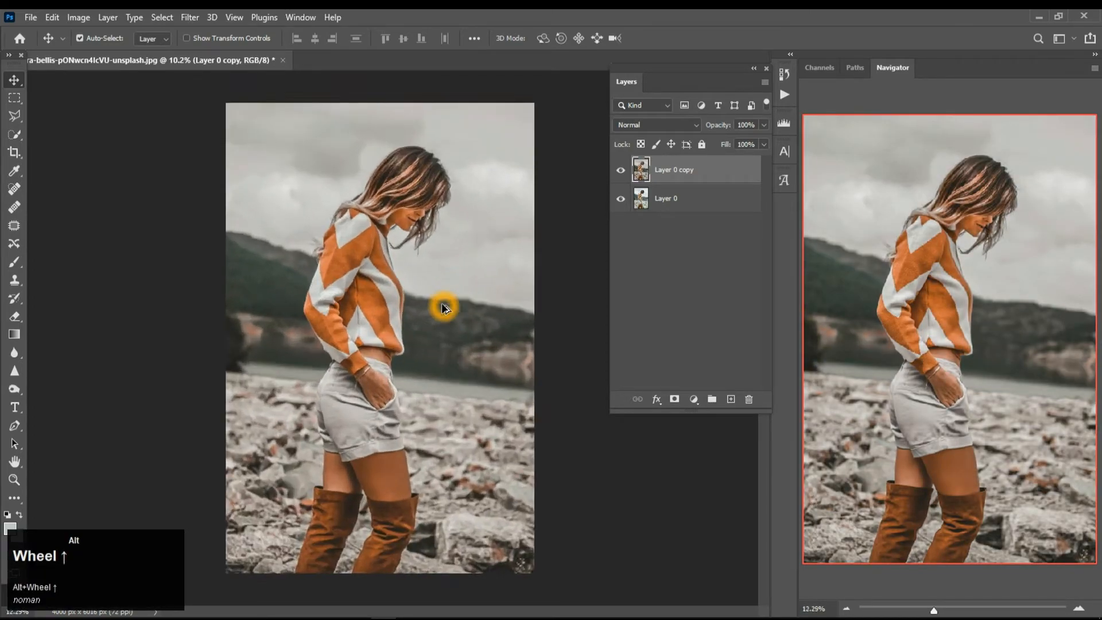
scroll(443, 306, up, 2)
scroll(442, 306, down, 2)
click(622, 174)
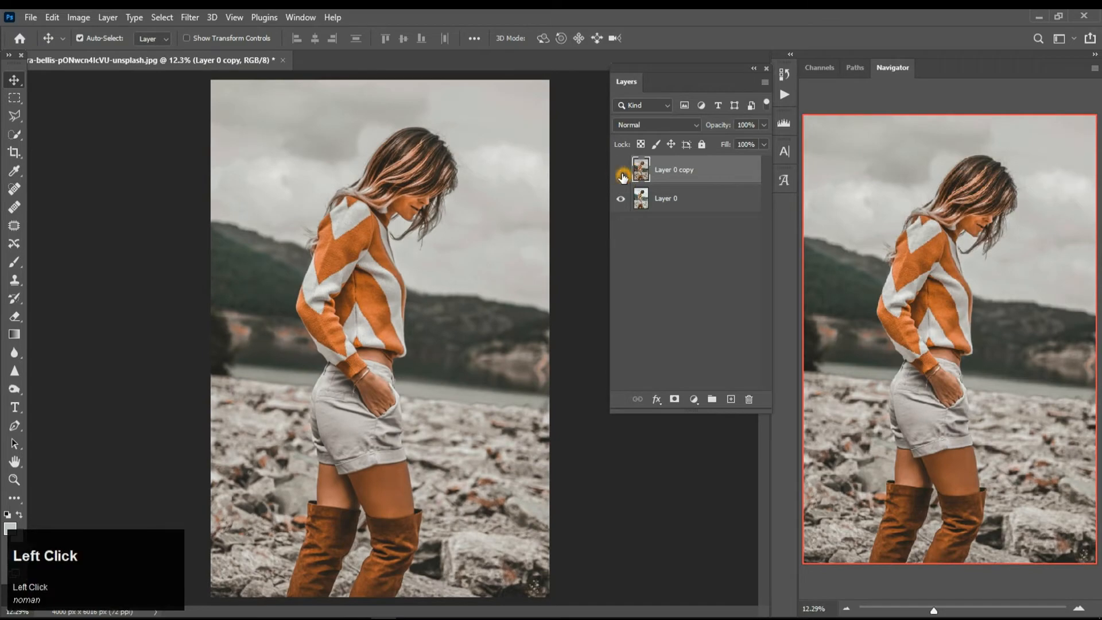
click(623, 175)
click(623, 175)
click(622, 176)
click(622, 177)
click(622, 176)
scroll(462, 222, down, 2)
scroll(462, 221, up, 1)
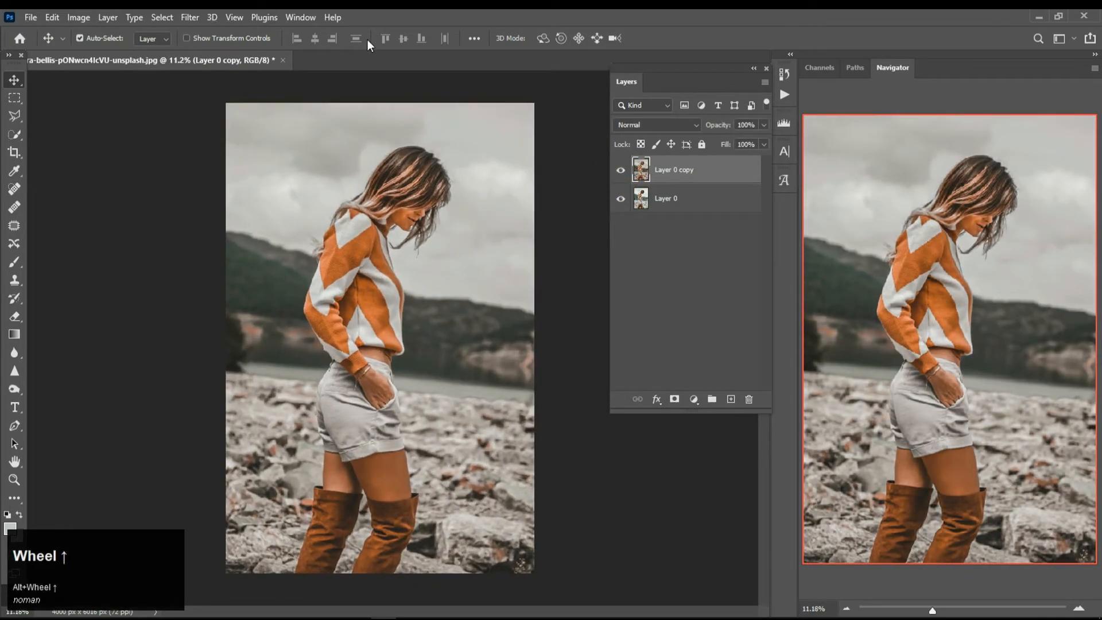
Open the street photo of the woman in the dark plaid coat and duplicate its unlocked layer.
click(30, 17)
click(71, 42)
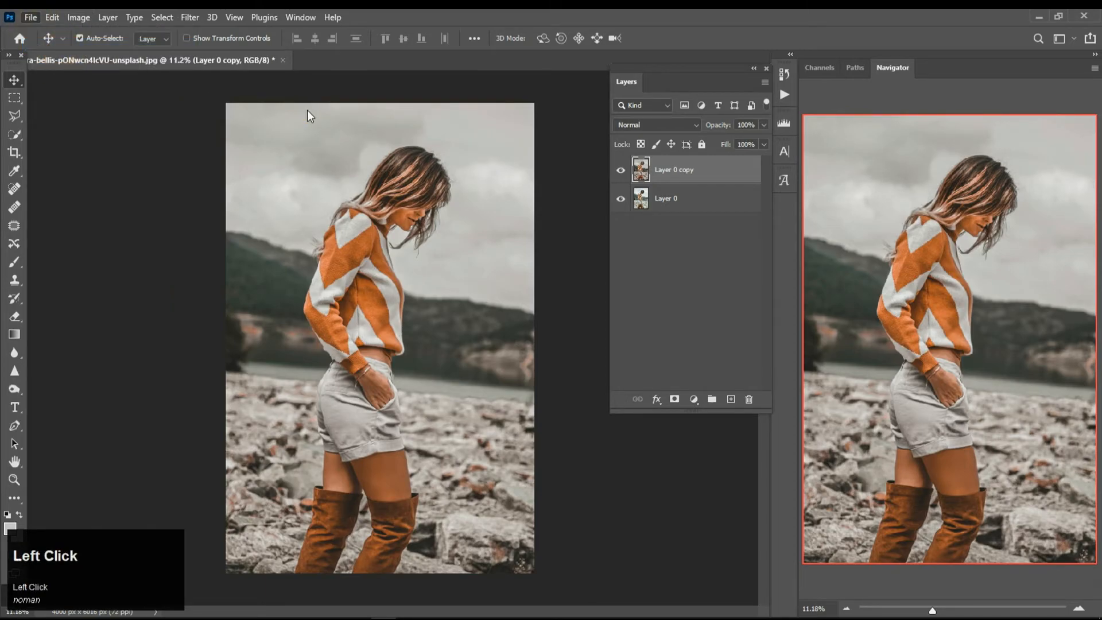
double_click(264, 136)
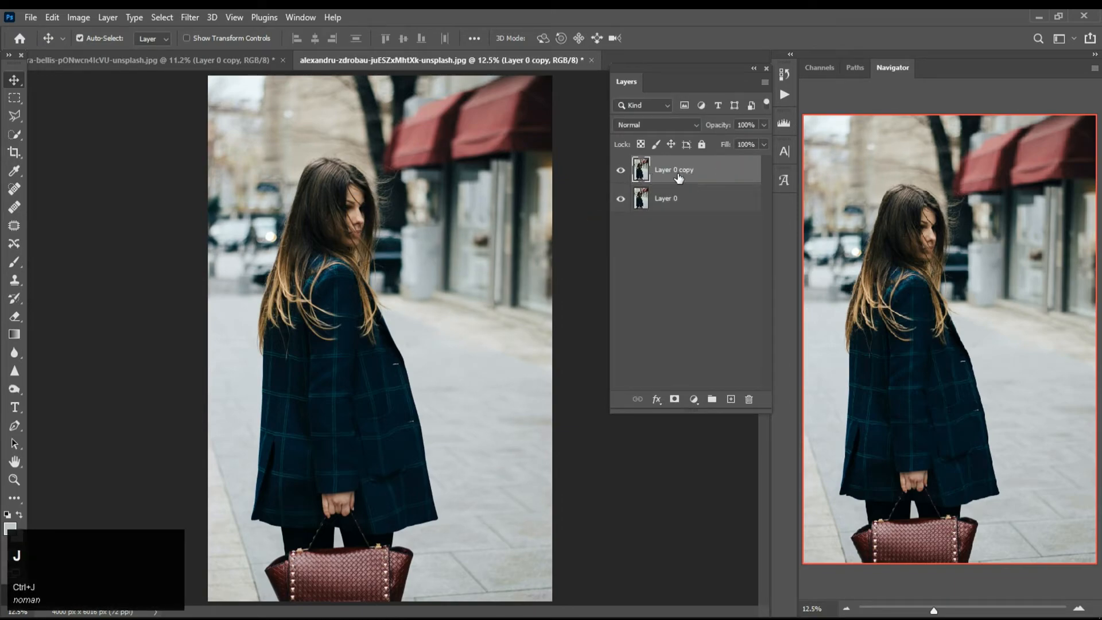
Reapply the last Camera Raw filter settings to the plaid coat photo's Layer 0 copy.
click(197, 22)
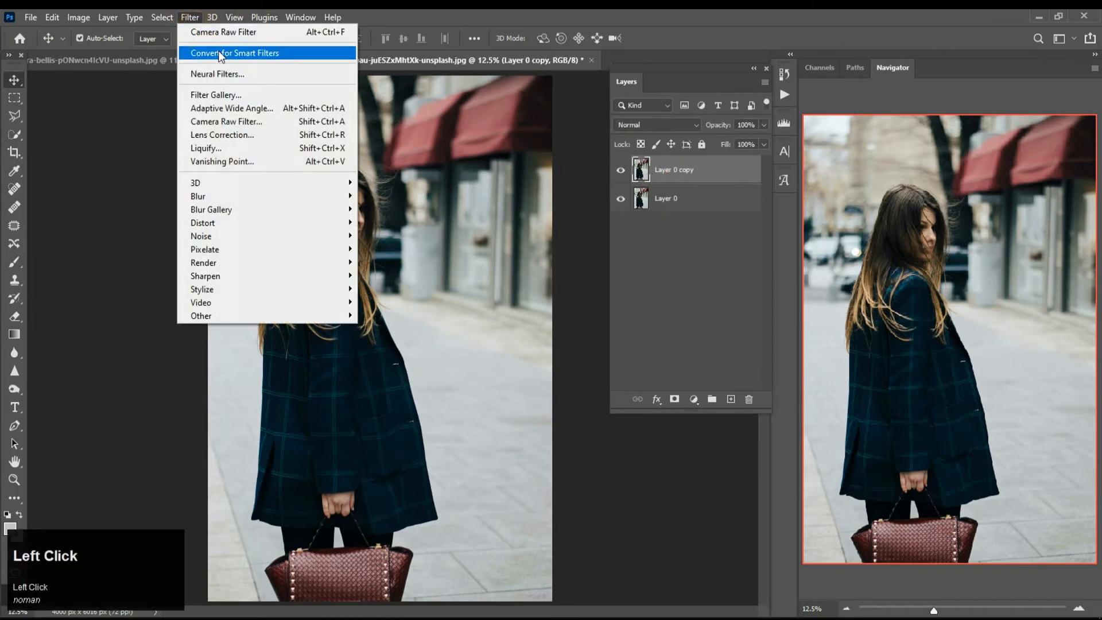
click(239, 31)
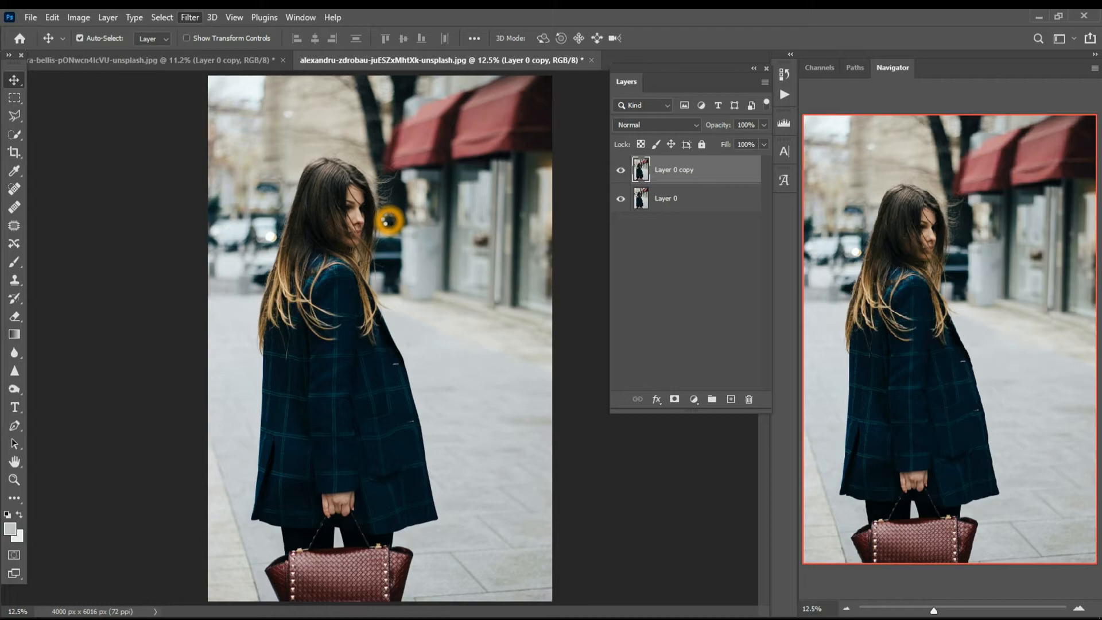
scroll(390, 241, down, 2)
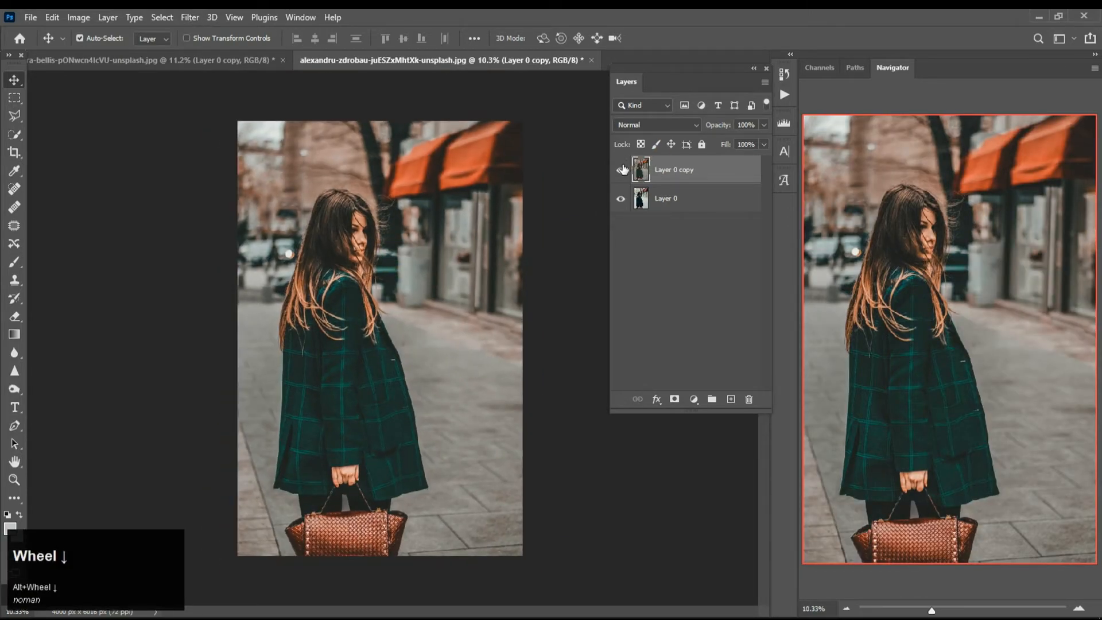
Compare the plaid coat photo before and after grading by toggling the visibility of the Layer 0 copy.
click(620, 169)
click(621, 169)
click(620, 169)
click(621, 169)
scroll(435, 225, down, 1)
scroll(369, 221, up, 3)
scroll(253, 197, down, 2)
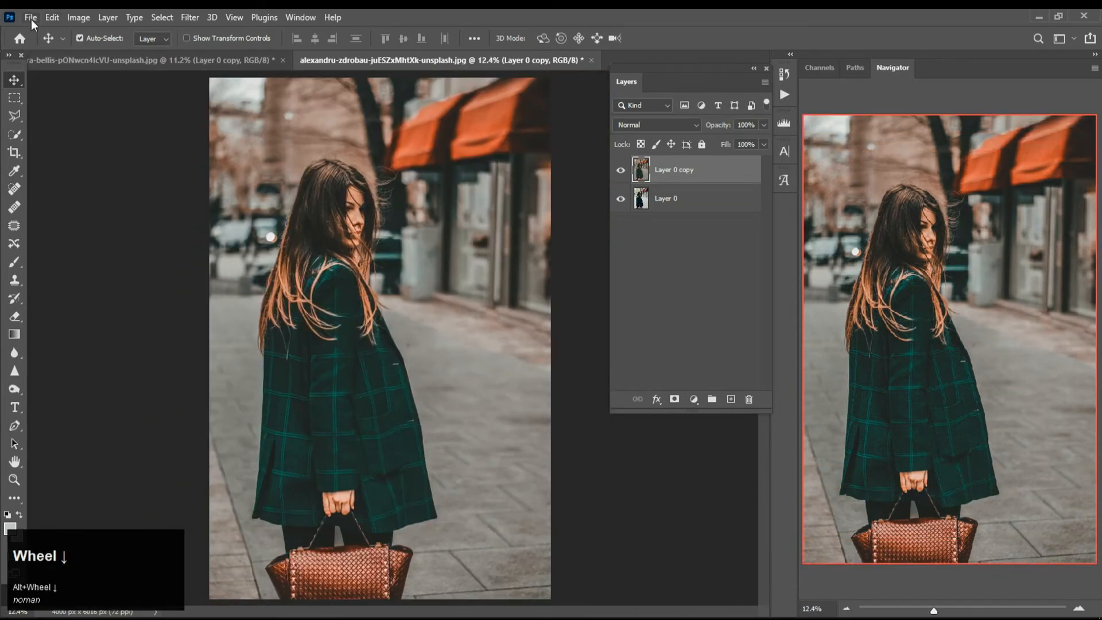
Open the photo of the woman in the pink dress, unlock its background layer and duplicate it.
click(31, 17)
click(51, 43)
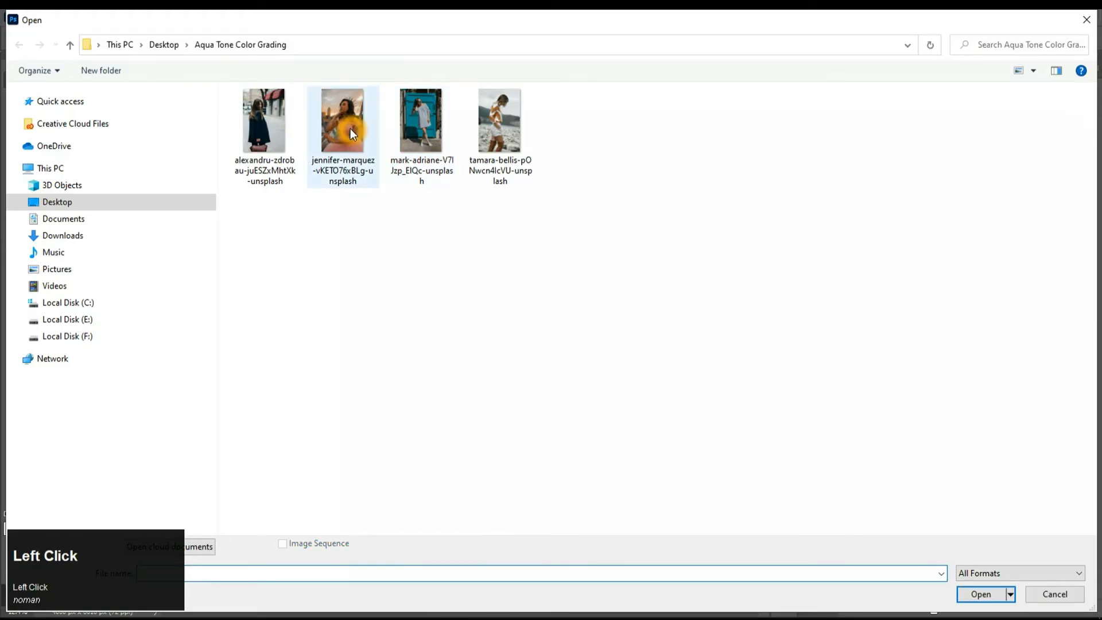
double_click(350, 129)
click(745, 169)
key(ctrl+j)
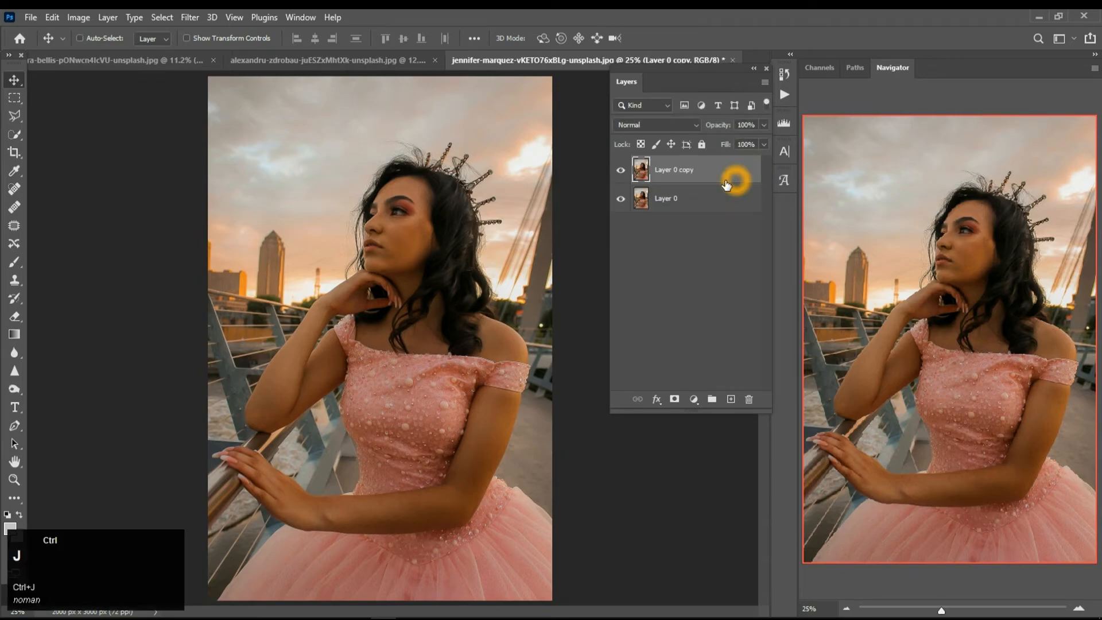
Reapply the last Camera Raw filter settings to the pink dress photo's Layer 0 copy.
click(189, 17)
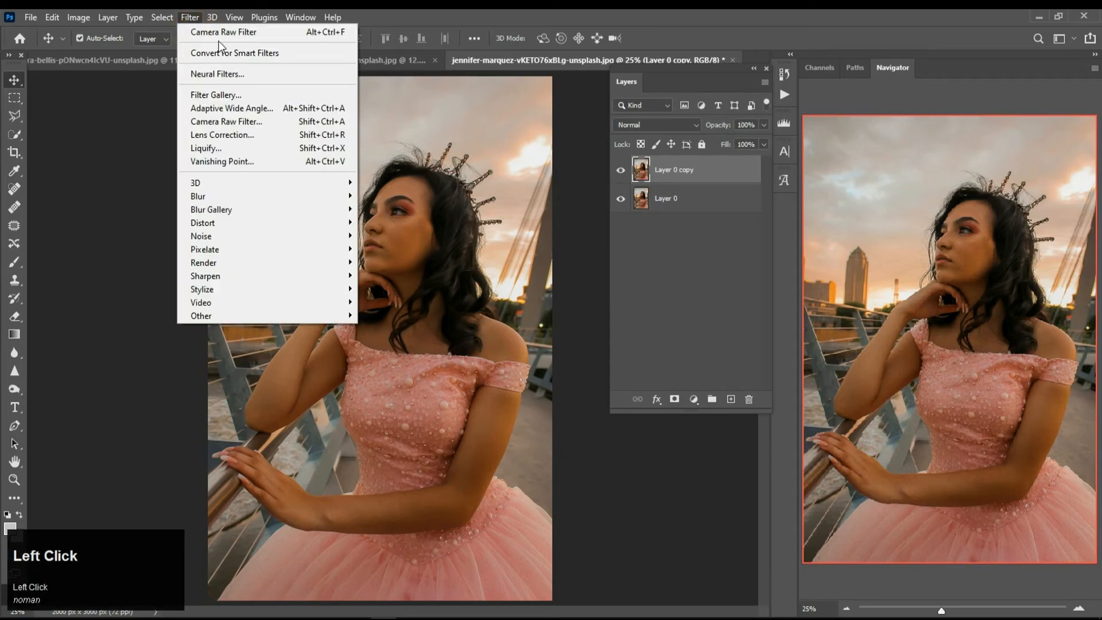
click(241, 52)
click(405, 228)
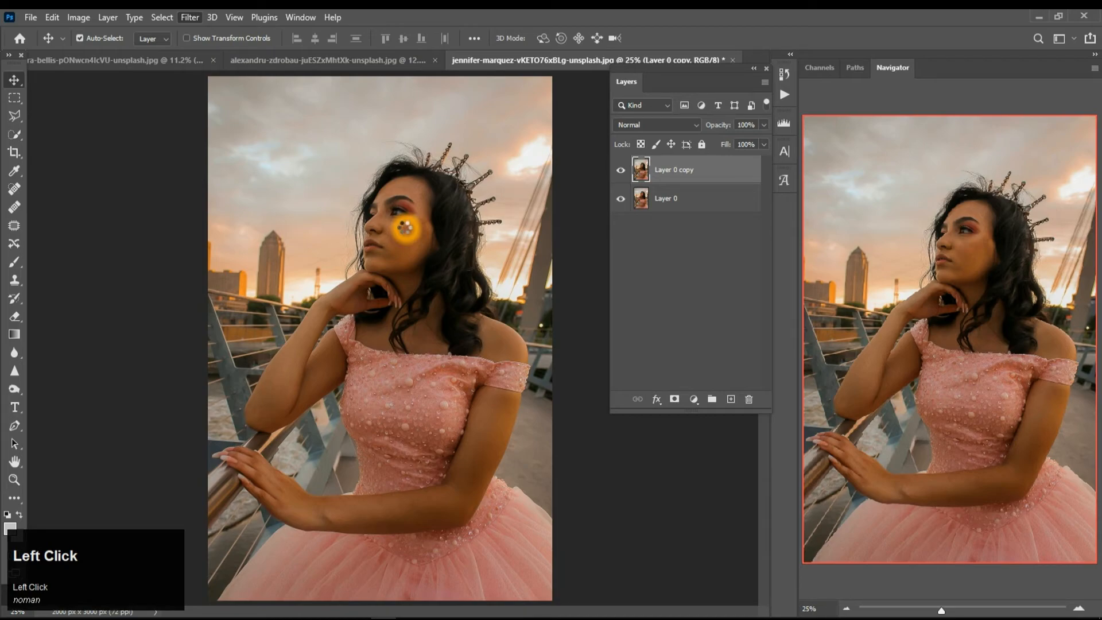
scroll(445, 328, down, 3)
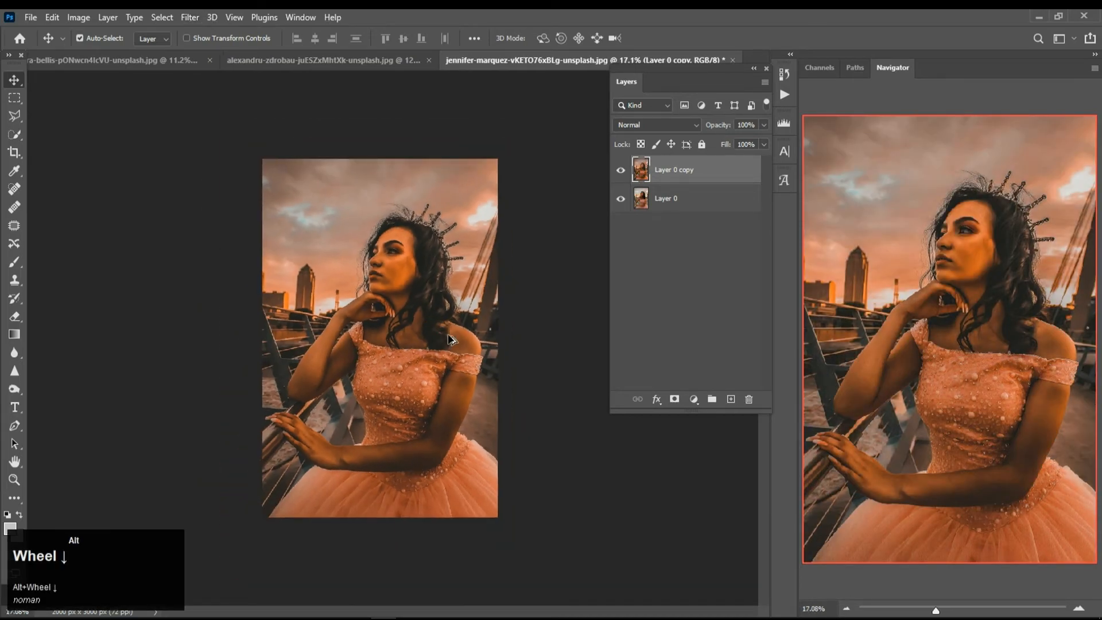
click(411, 308)
scroll(411, 308, down, 3)
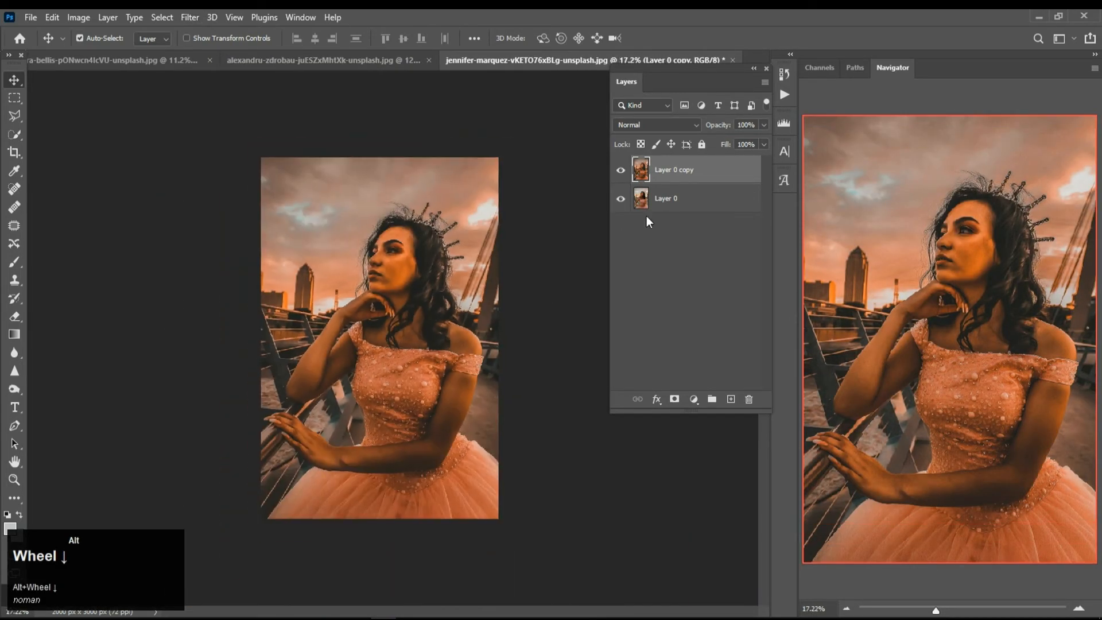
Set the blend mode of the pink dress photo's Layer 0 copy to Soft Light.
key(space)
click(656, 125)
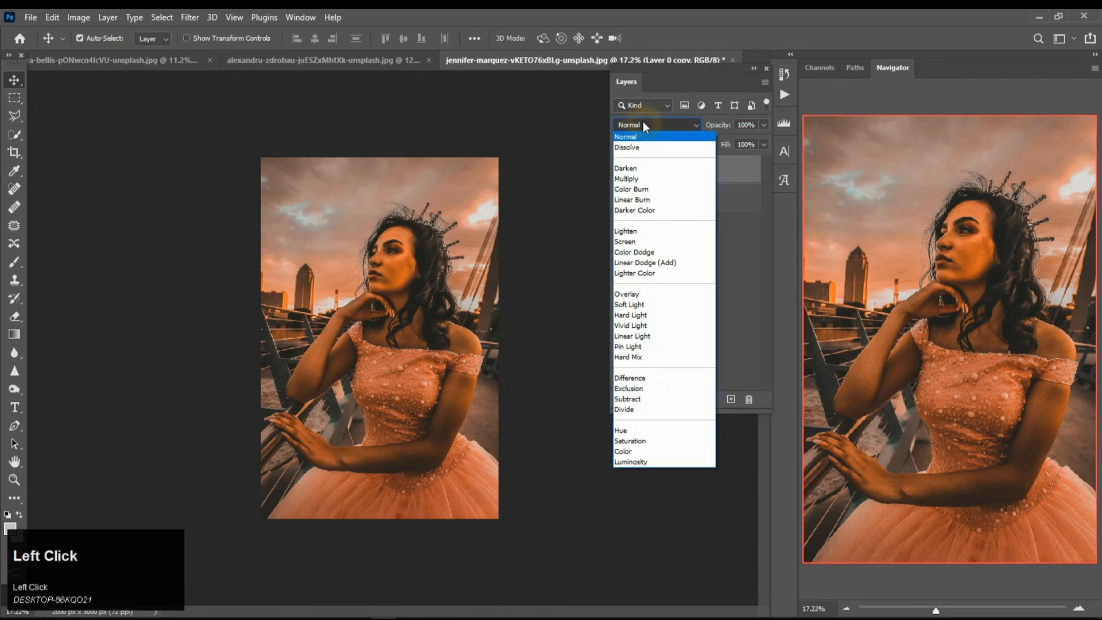
click(648, 304)
Compare the pink dress photo with and without the Soft Light graded layer.
click(620, 172)
click(620, 172)
click(673, 175)
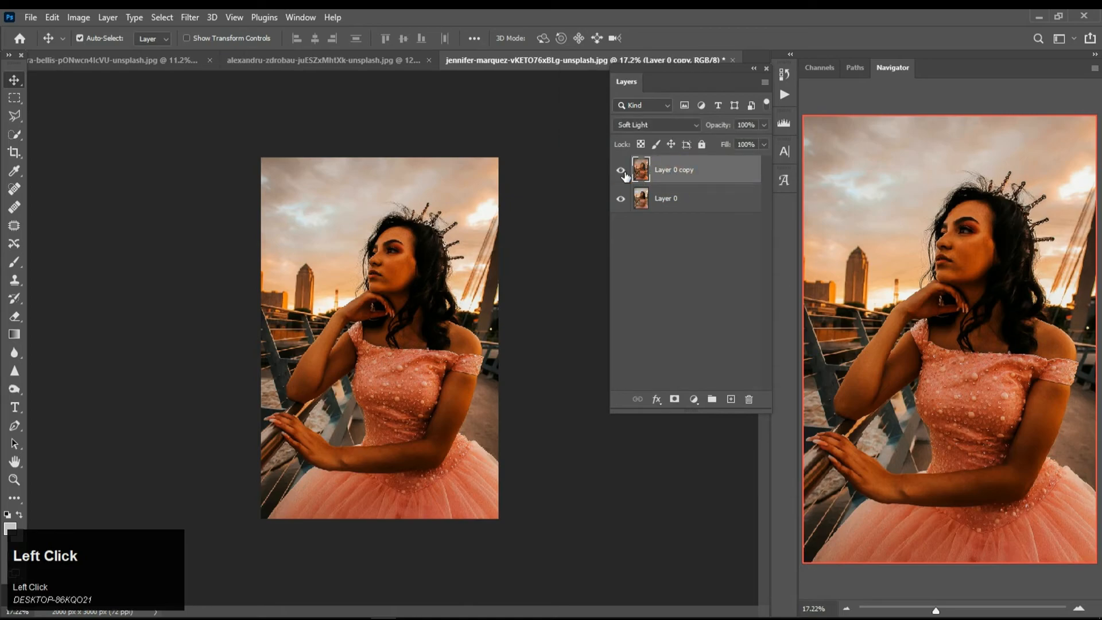
click(624, 173)
click(624, 172)
click(624, 173)
click(624, 172)
Open the photo of the woman in front of the blue door, unlock its background layer and duplicate it.
click(31, 17)
click(61, 44)
double_click(431, 119)
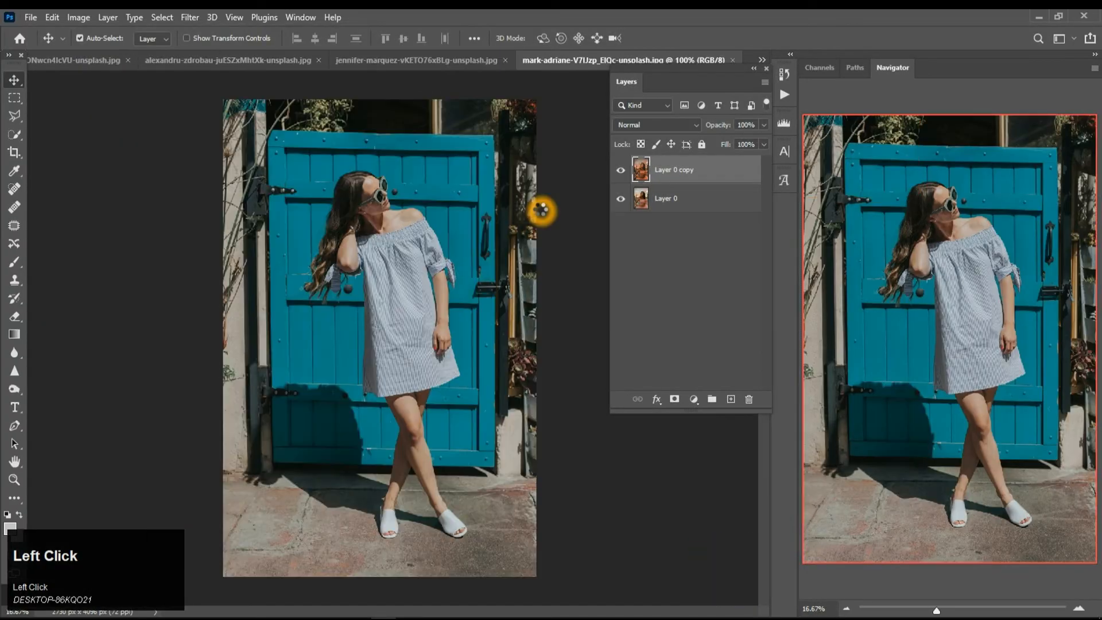
click(751, 171)
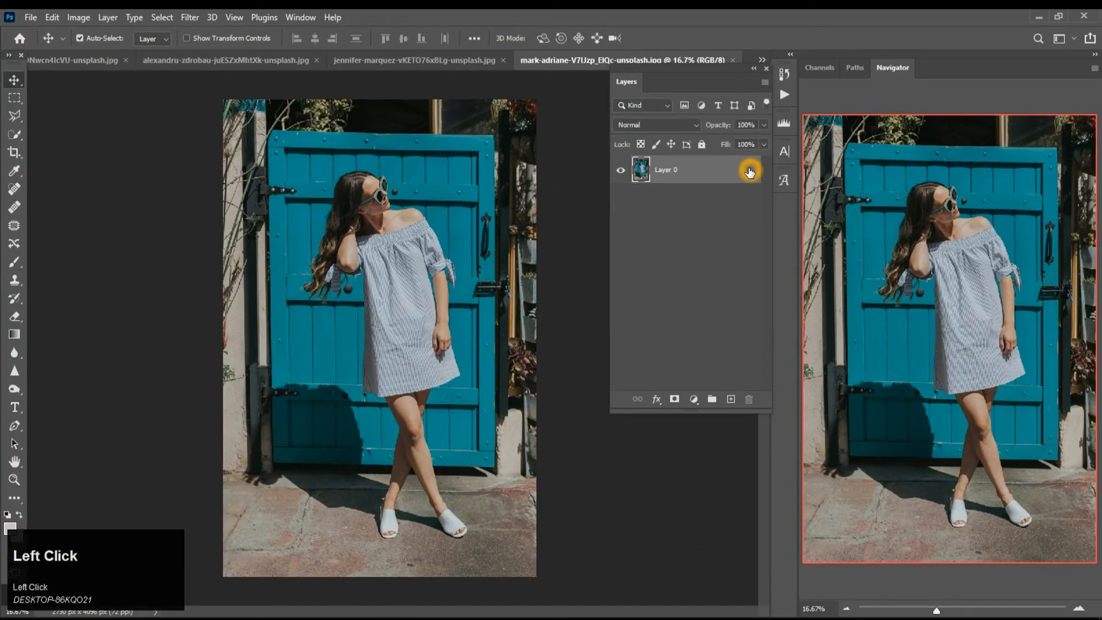
key(ctrl+j)
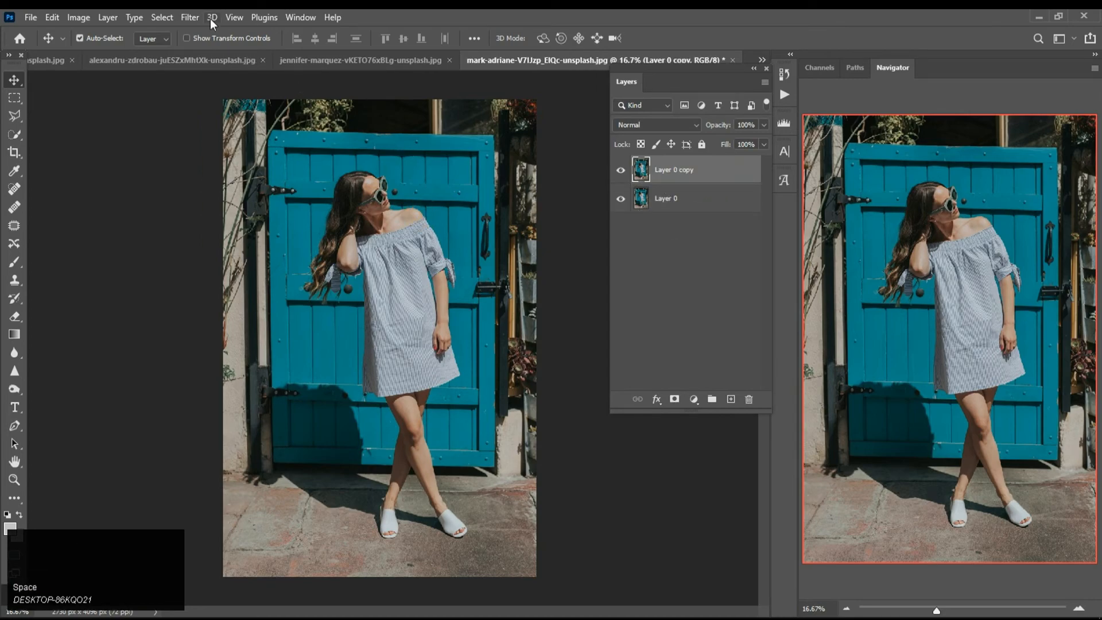
Reapply the last Camera Raw filter settings to the blue door photo's Layer 0 copy.
click(190, 17)
click(224, 35)
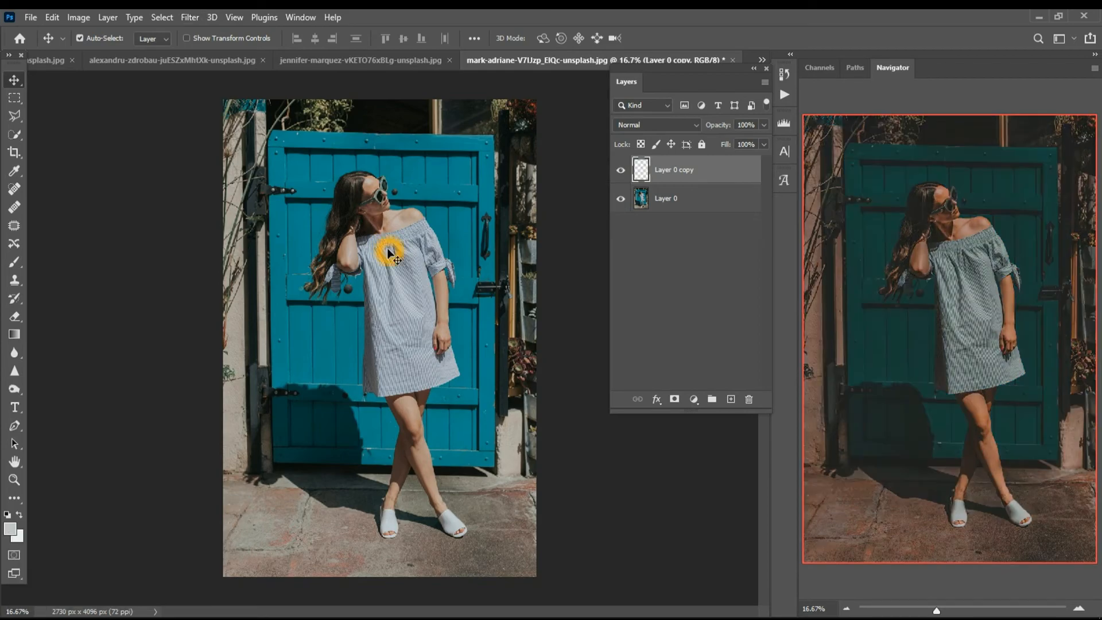
alt+scroll(386, 229, up, 4)
alt+scroll(388, 205, up, 3)
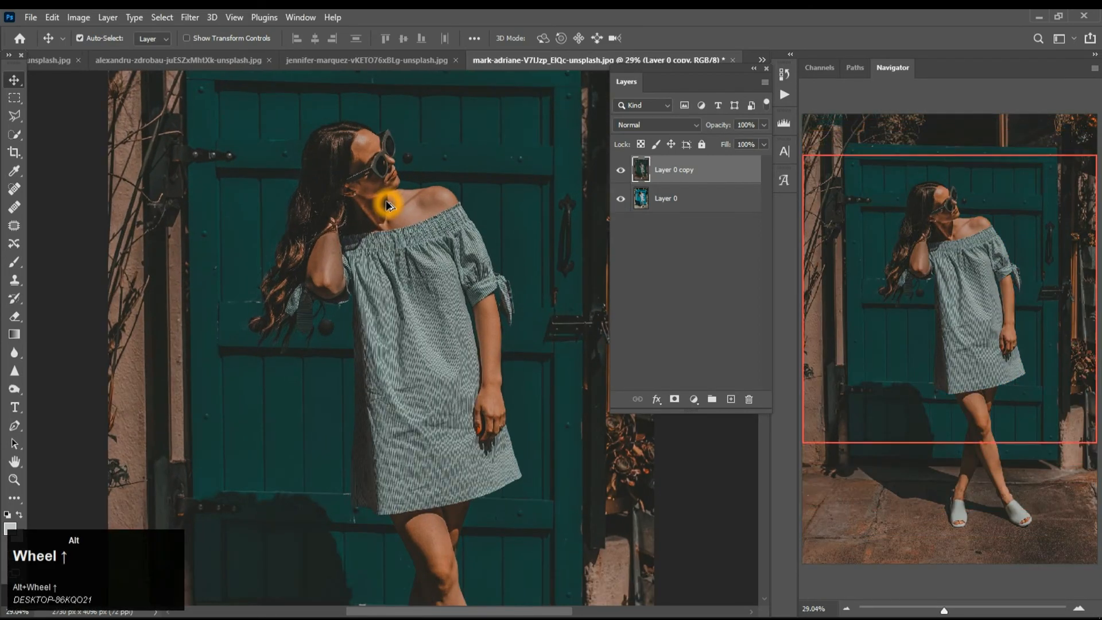
alt+scroll(388, 205, up, 2)
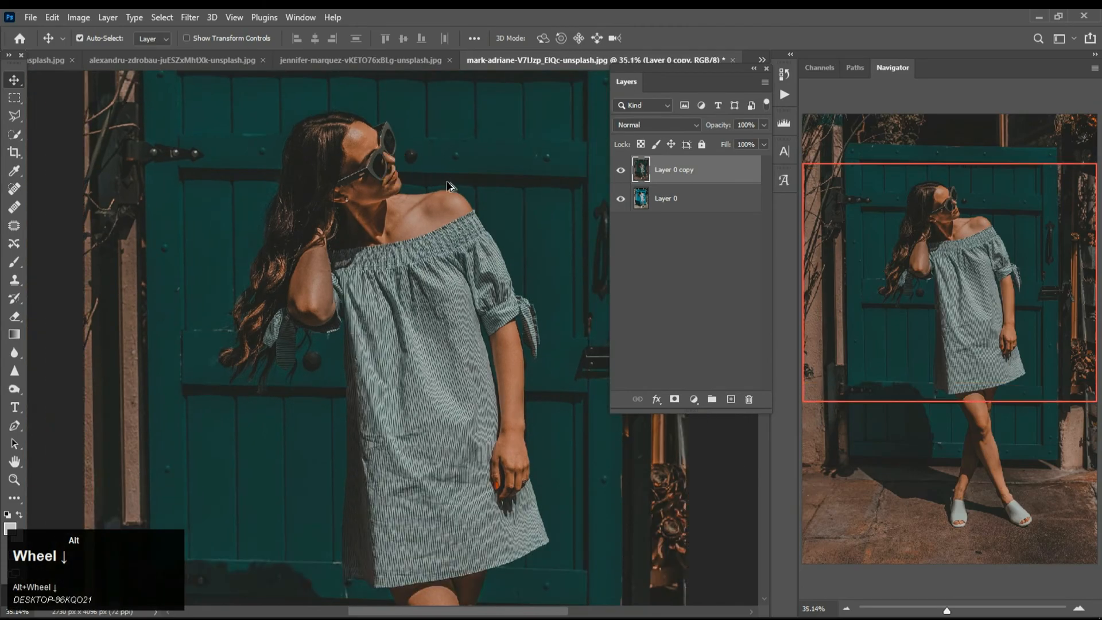
Compare the blue door photo before and after grading by hiding and showing its Layer 0 copy.
alt+scroll(448, 186, down, 1)
alt+scroll(447, 187, down, 2)
click(619, 172)
click(619, 173)
click(619, 173)
click(620, 172)
click(619, 172)
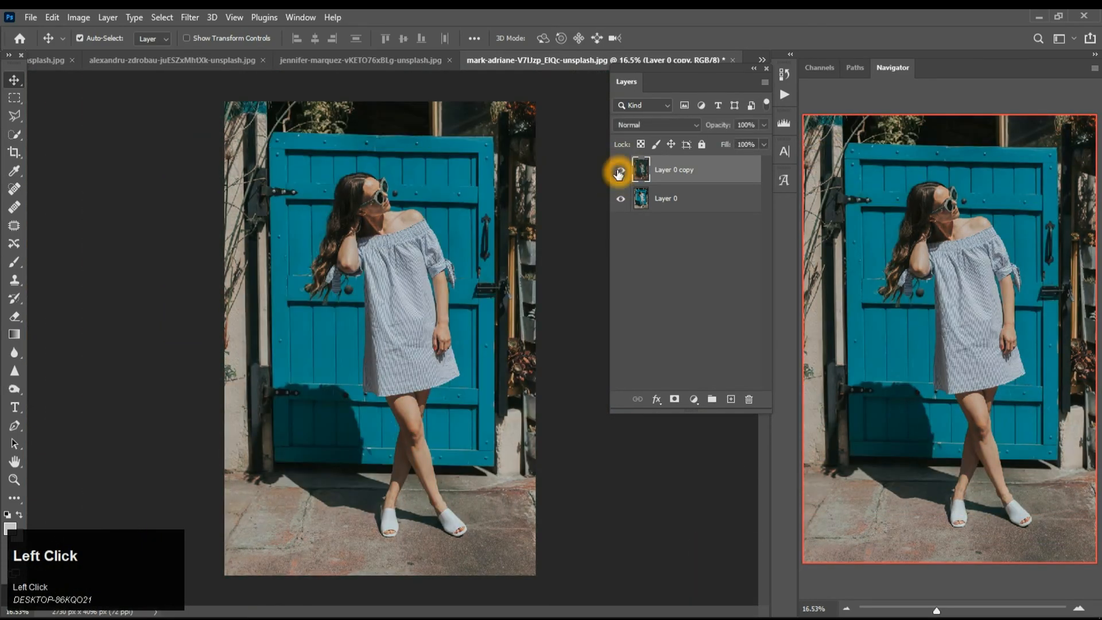
click(619, 173)
alt+scroll(415, 234, down, 1)
alt+scroll(414, 234, up, 1)
alt+scroll(415, 234, down, 1)
alt+scroll(415, 234, up, 1)
Return to the pink dress photo and check its graded layer against the original.
click(402, 60)
click(619, 169)
click(619, 170)
Return to the plaid coat photo and toggle its graded layer to check the before and after.
click(247, 60)
click(621, 169)
click(621, 169)
click(621, 169)
click(621, 170)
Return to the first lakeside portrait and compare its graded layer with the original once more.
click(138, 60)
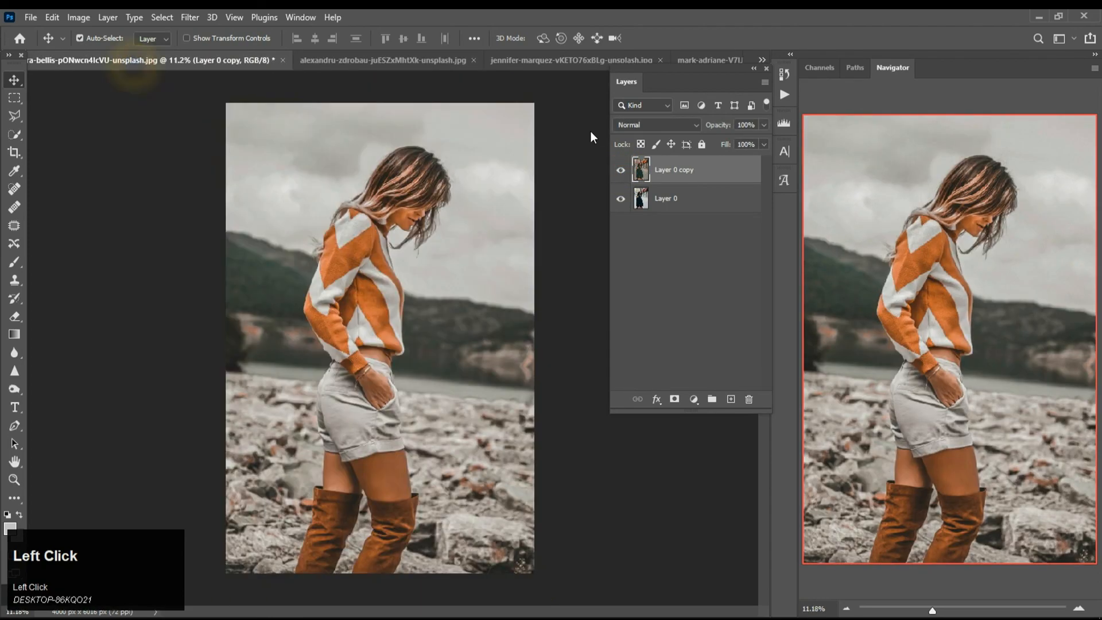
click(621, 170)
click(620, 169)
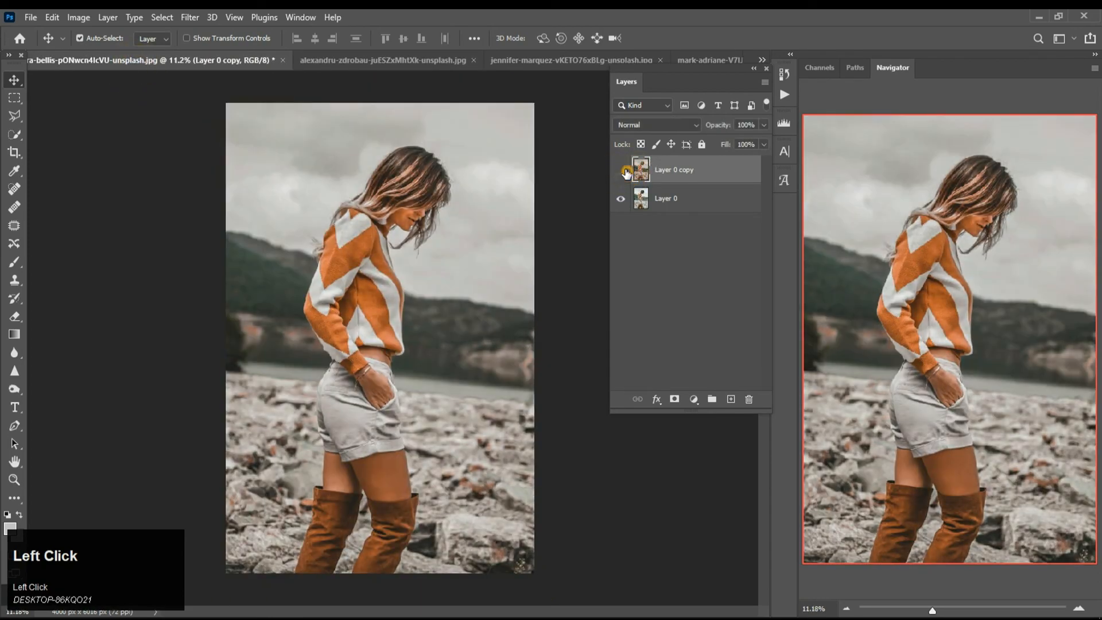
click(625, 170)
click(625, 171)
scroll(445, 247, down, 3)
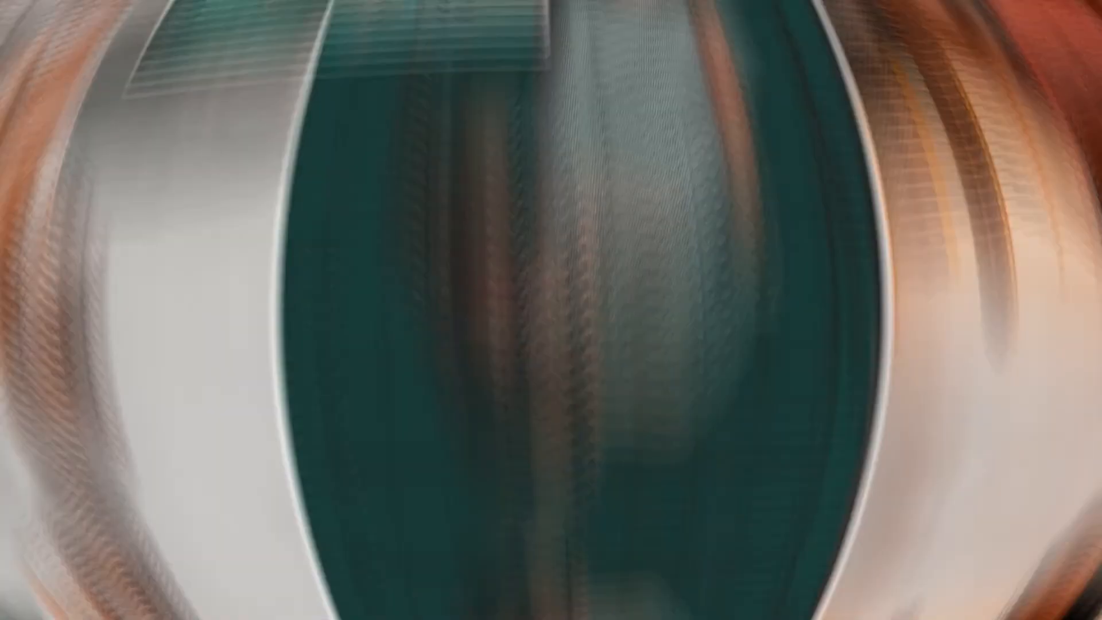